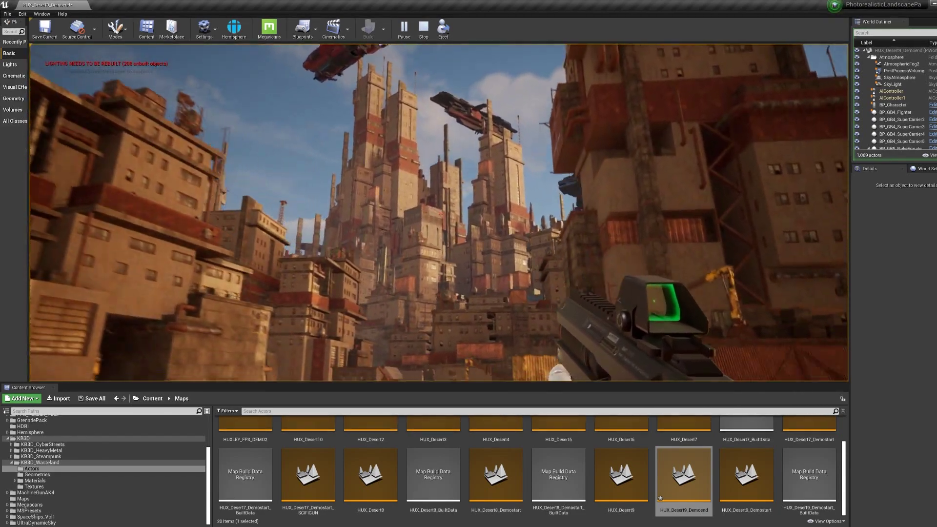
# End the running play session and fly the viewport camera through the desert city to inspect the buildings, ships and low-sun lighting.
pyautogui.press('w')
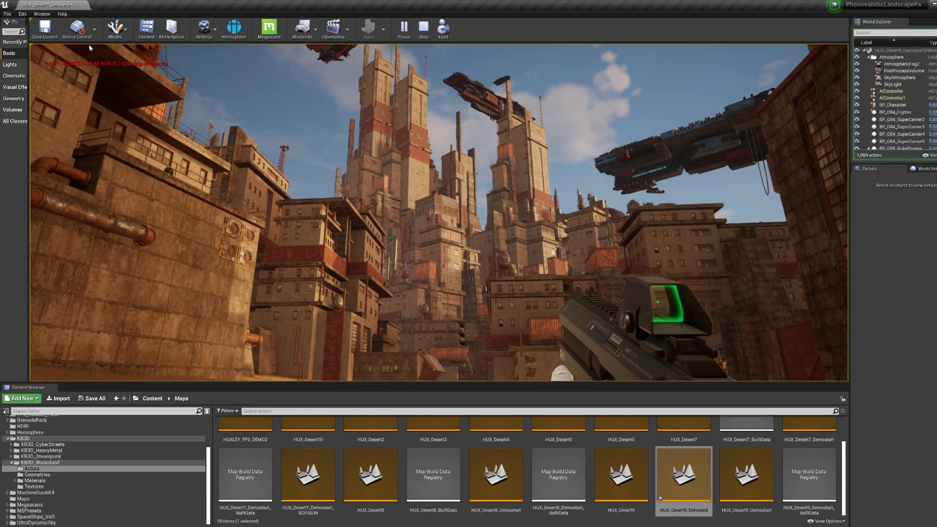
pyautogui.press('Escape')
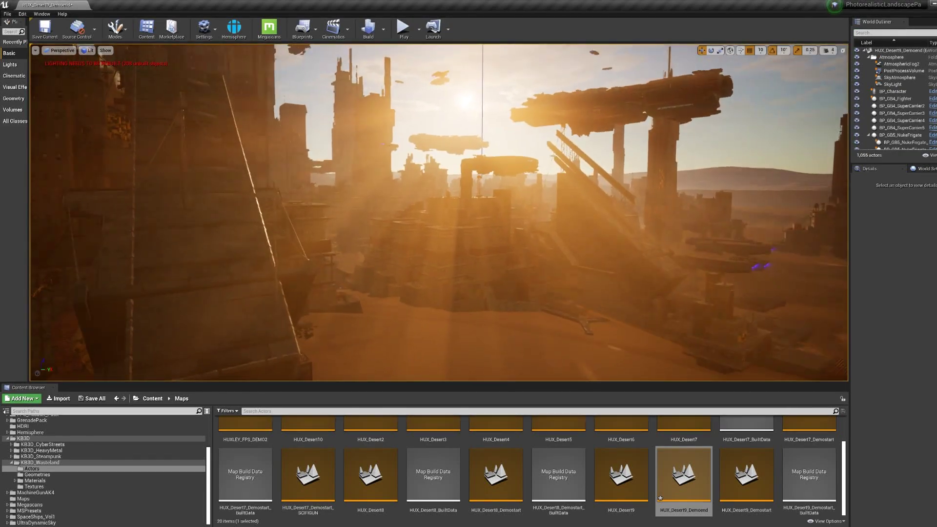
pyautogui.press('w')
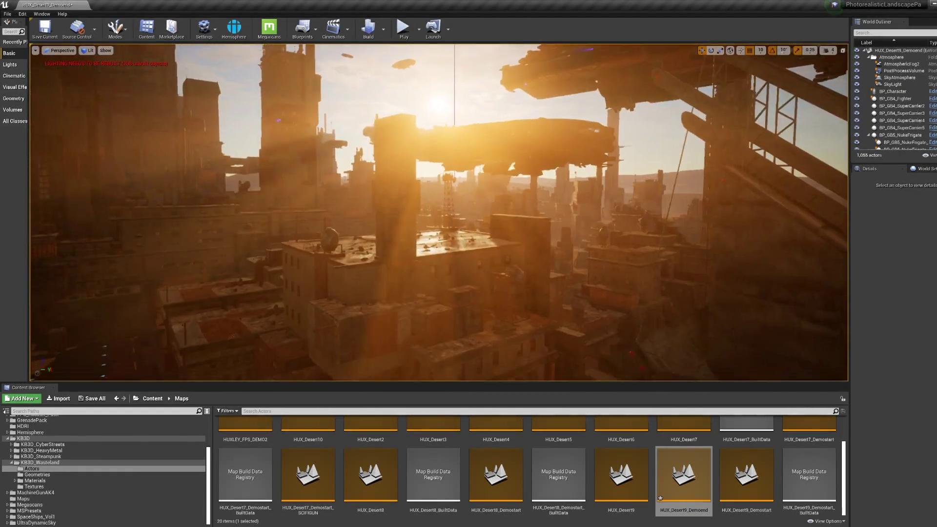
pyautogui.press('w')
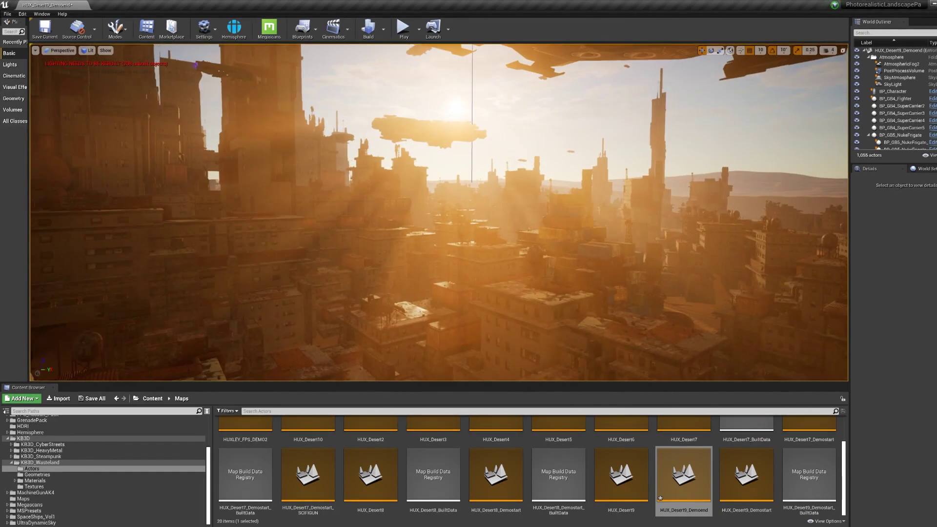
pyautogui.press('w')
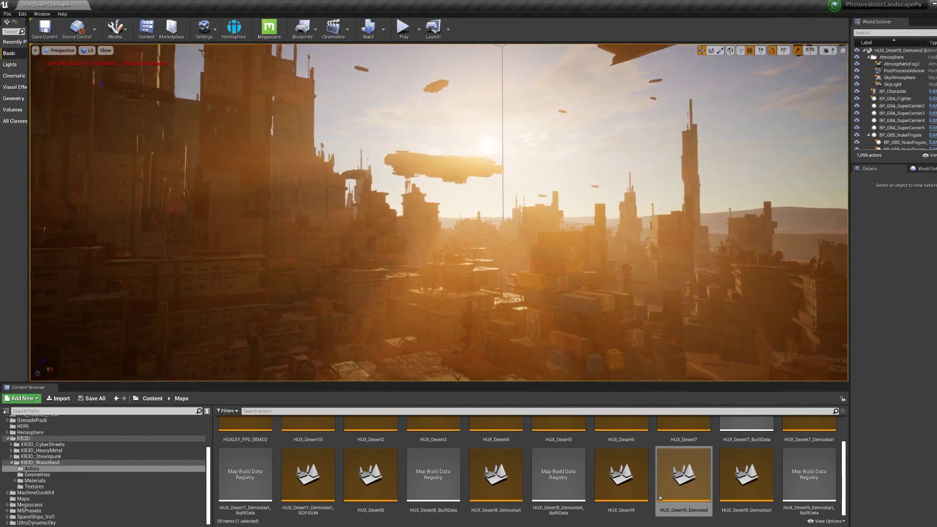
pyautogui.moveTo(440, 213); pyautogui.dragTo(440, 212, button='right')
pyautogui.moveTo(331, 256); pyautogui.dragTo(330, 255, button='right')
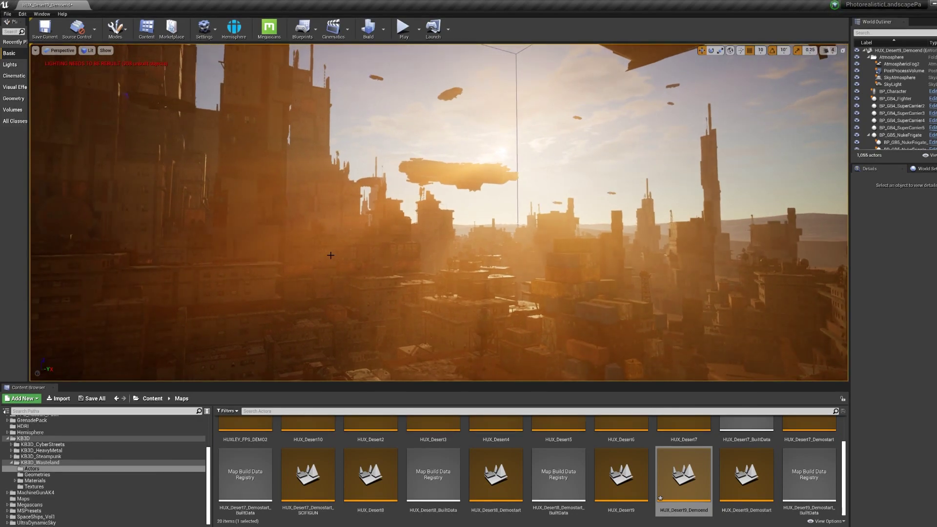
# Play the level in the viewport, reload the rifle and walk across the dunes toward the city's tall central towers.
pyautogui.hotkey('alt', 'p')
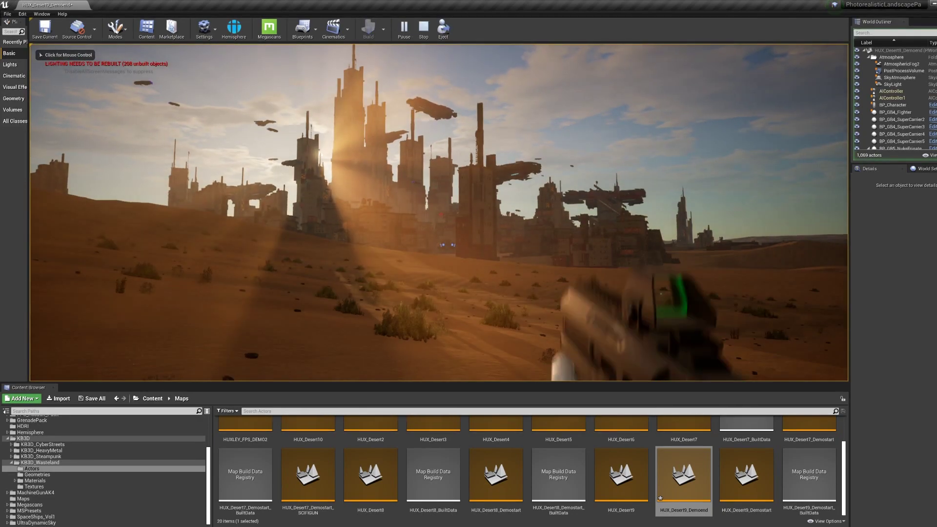
pyautogui.press('a')
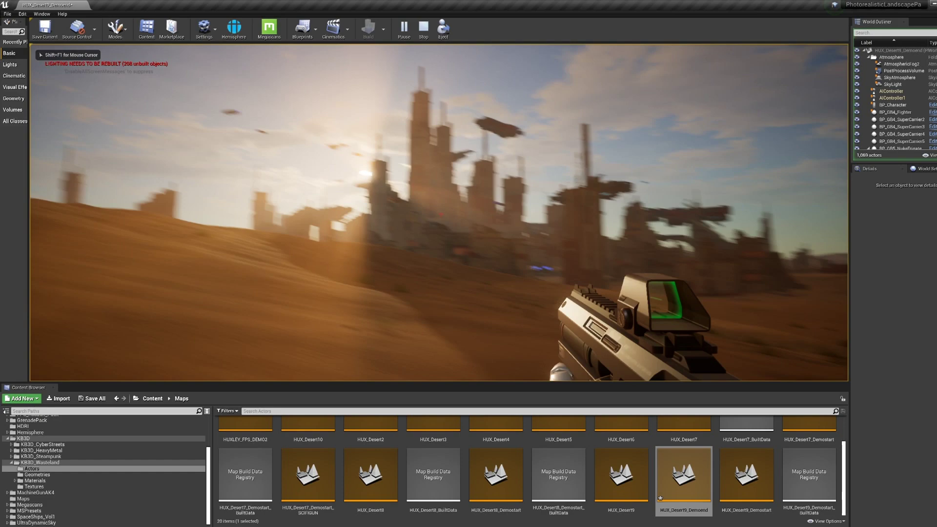
pyautogui.press('w')
pyautogui.press('r')
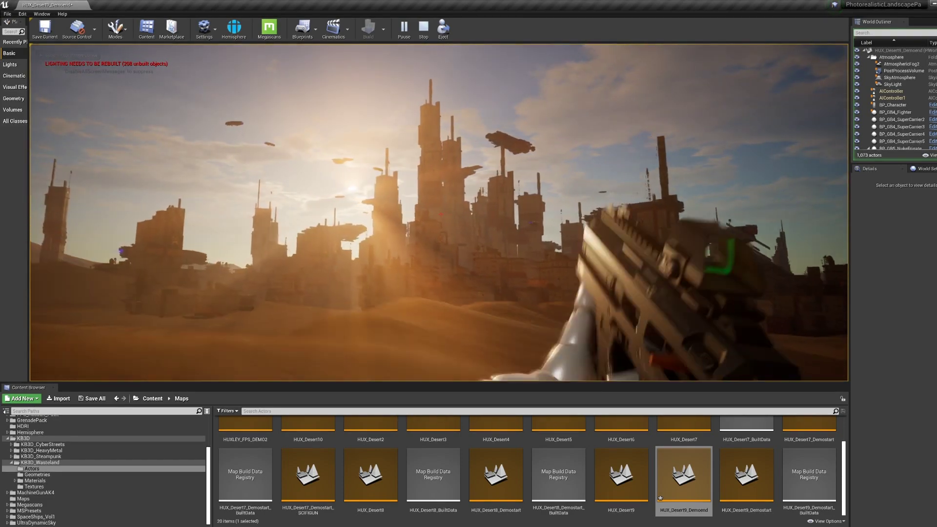
pyautogui.press('w')
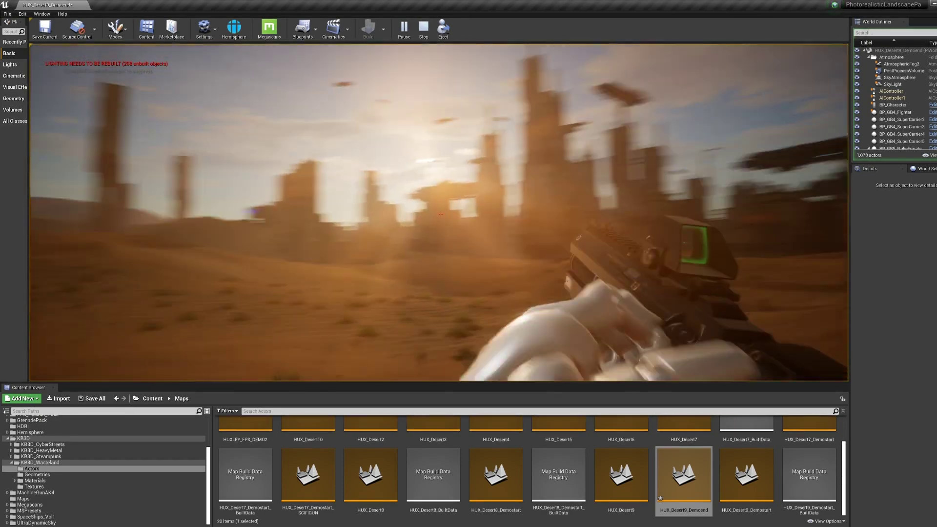
pyautogui.press('w')
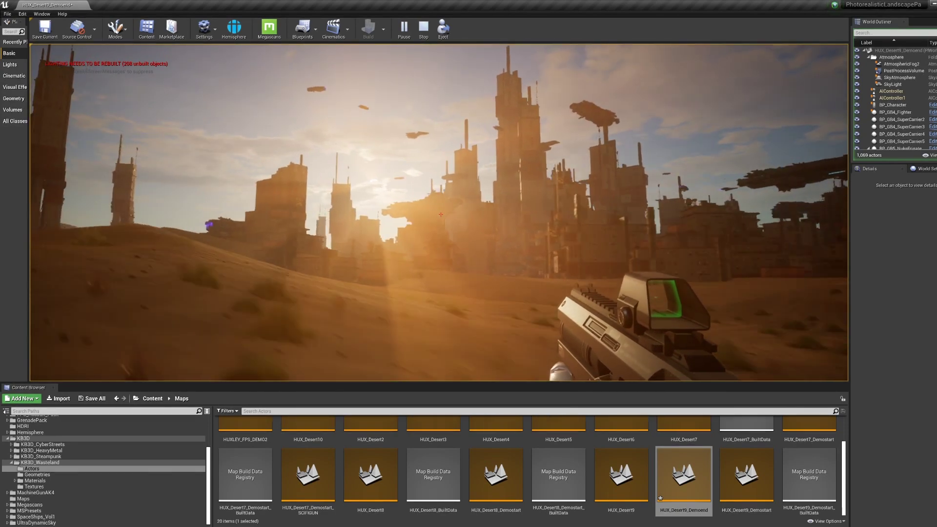
pyautogui.press('w')
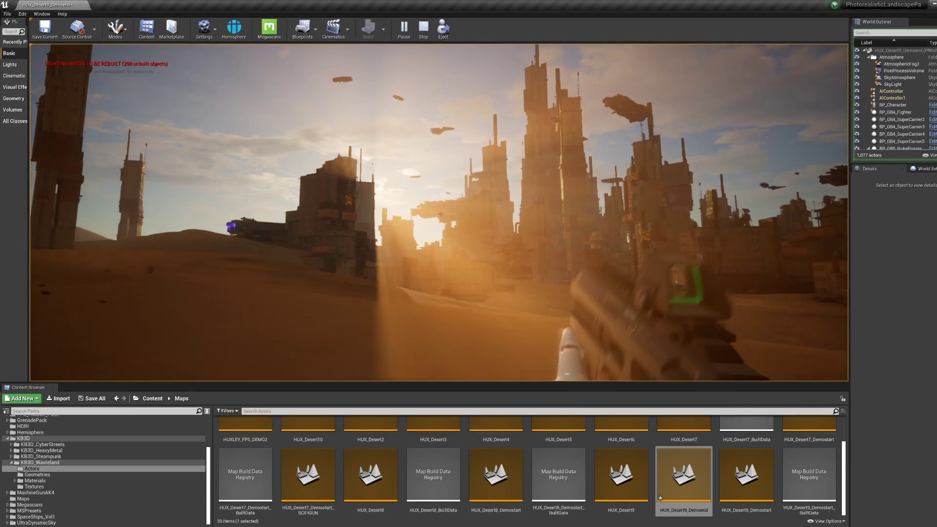
pyautogui.press('w')
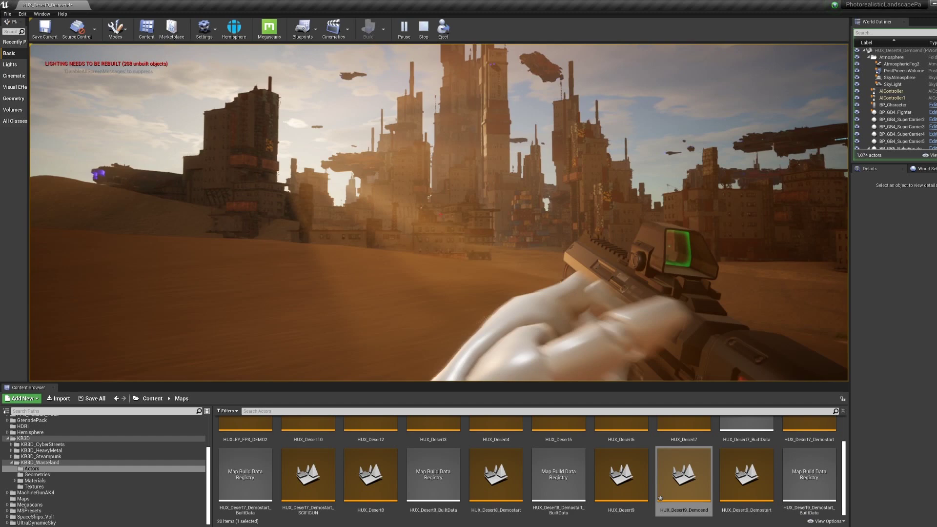
pyautogui.press('w')
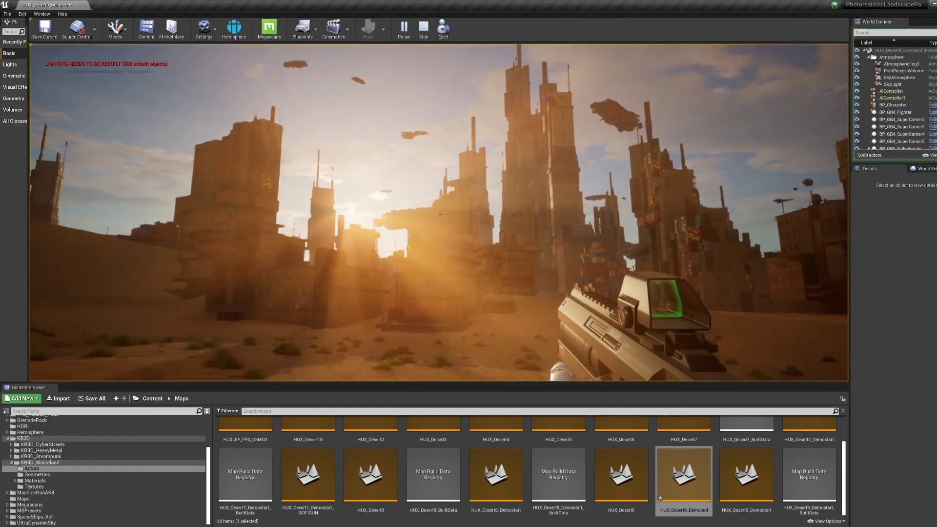
# Walk in first person past the buildings and beneath the large hovering ship to examine the city up close, and end the play session.
pyautogui.press('w')
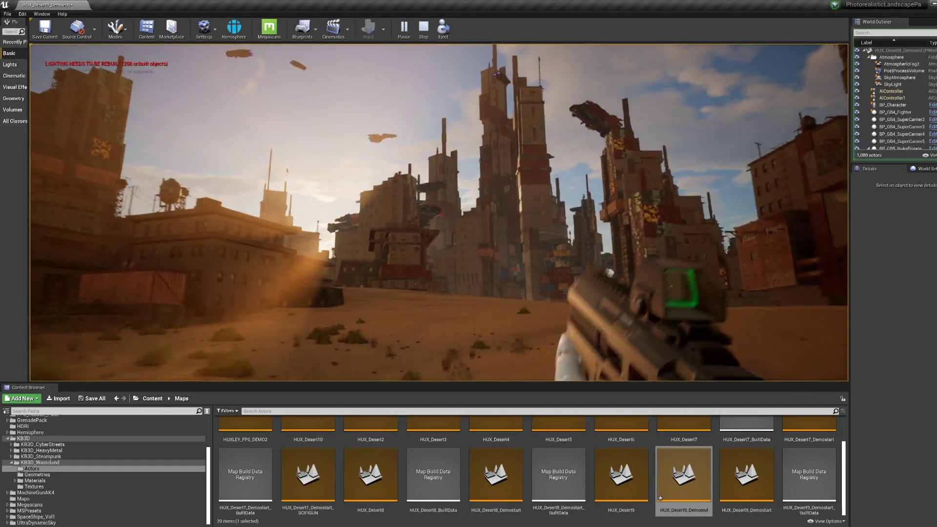
pyautogui.press('w')
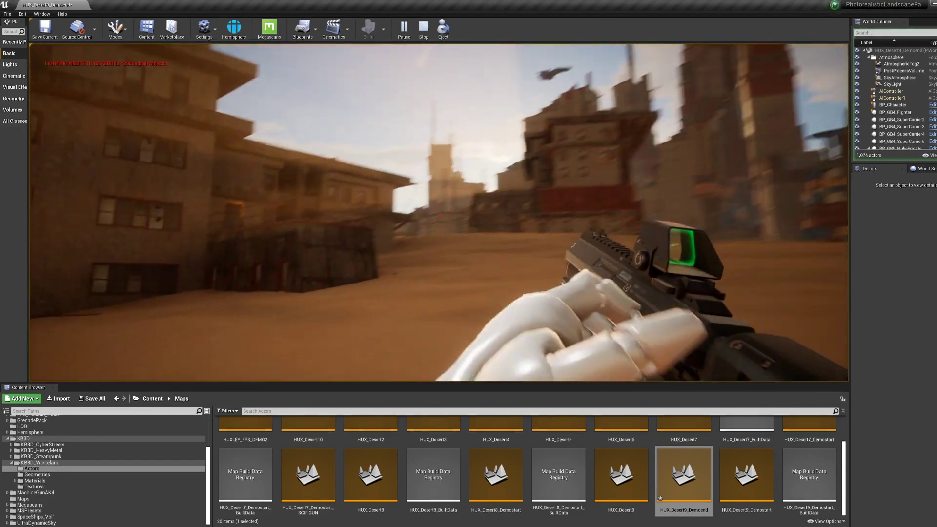
pyautogui.press('w')
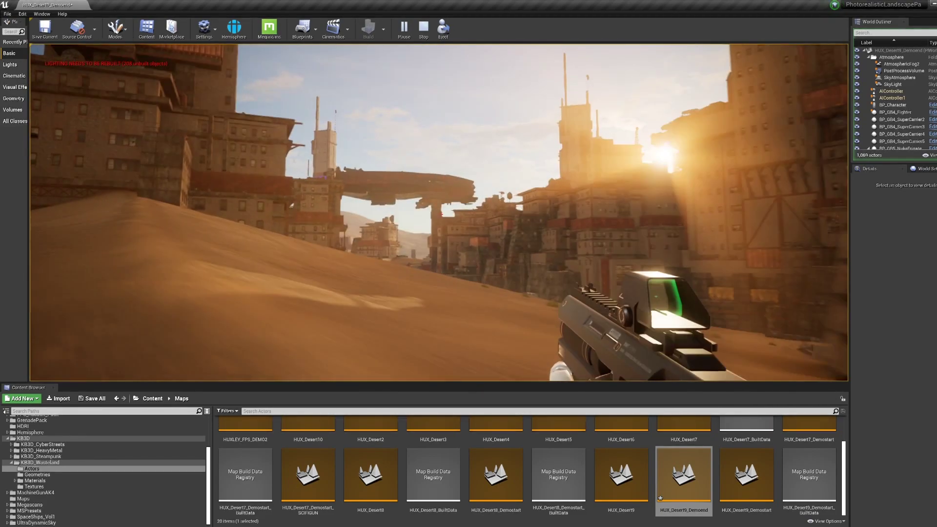
pyautogui.press('w')
pyautogui.press('w')
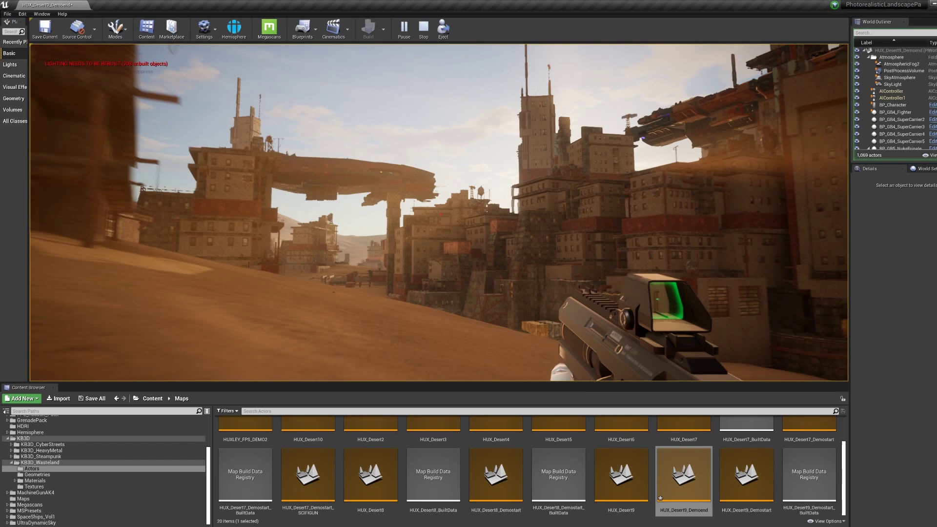
pyautogui.press('w')
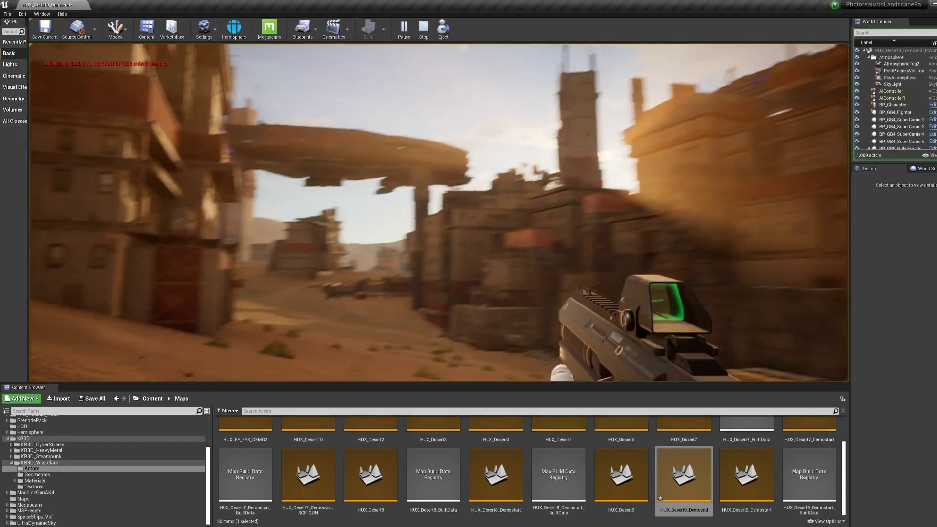
pyautogui.press('w')
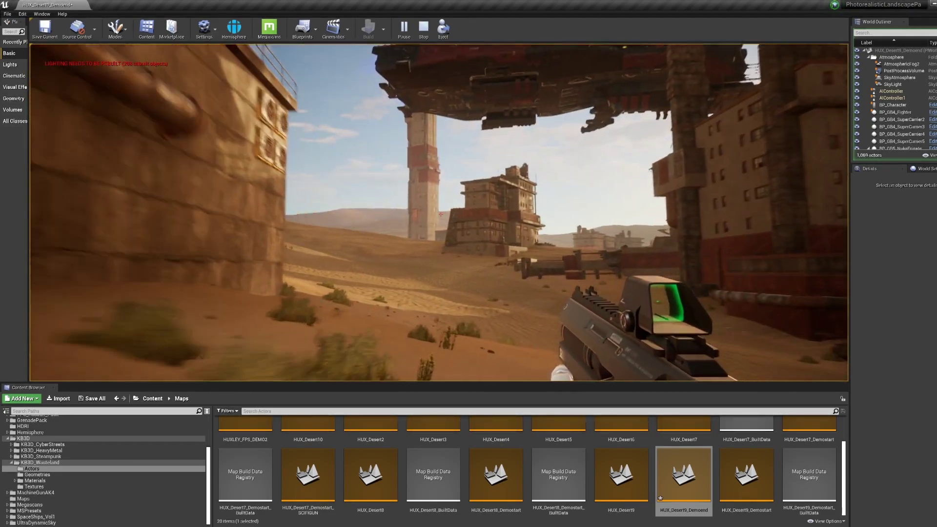
pyautogui.press('w')
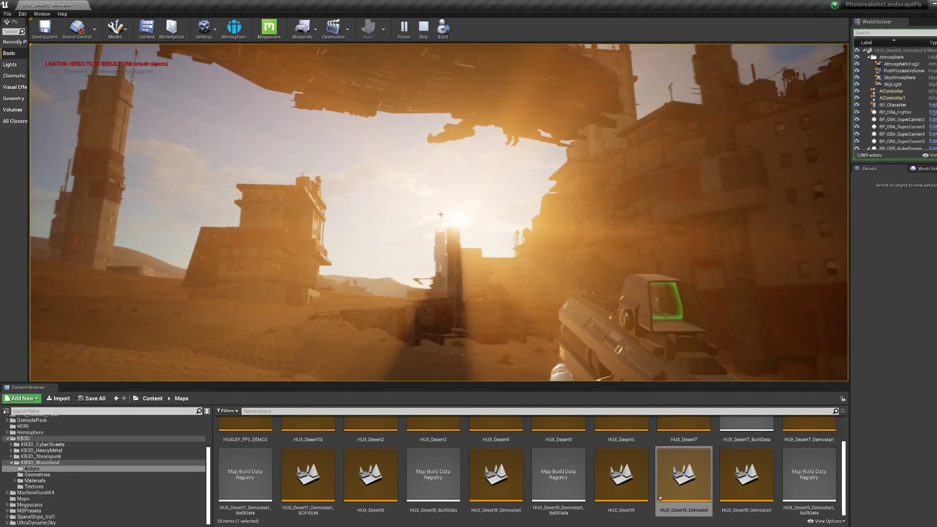
pyautogui.press('w')
pyautogui.press('w')
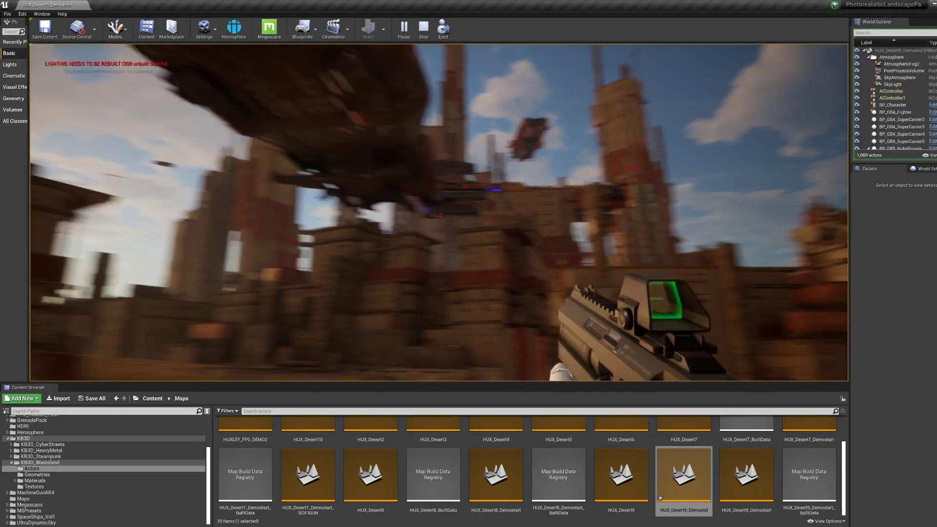
pyautogui.press('w')
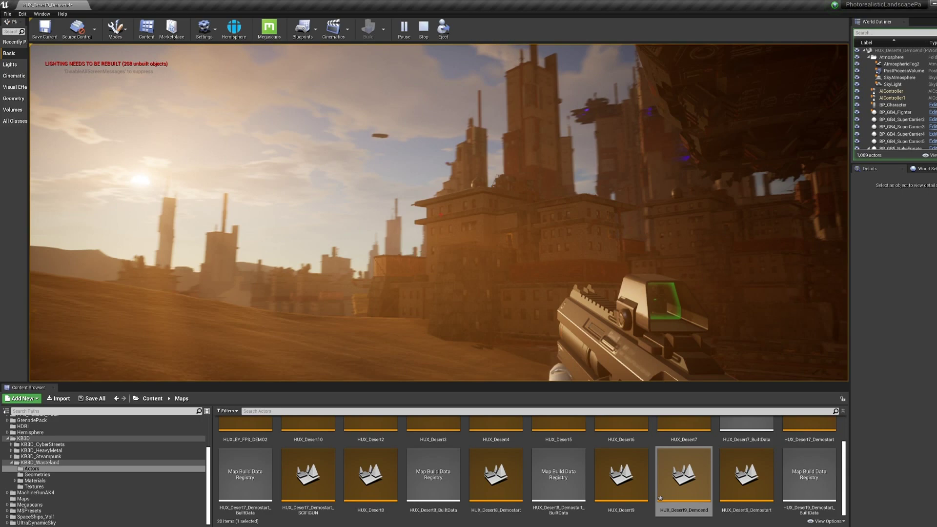
pyautogui.press('Escape')
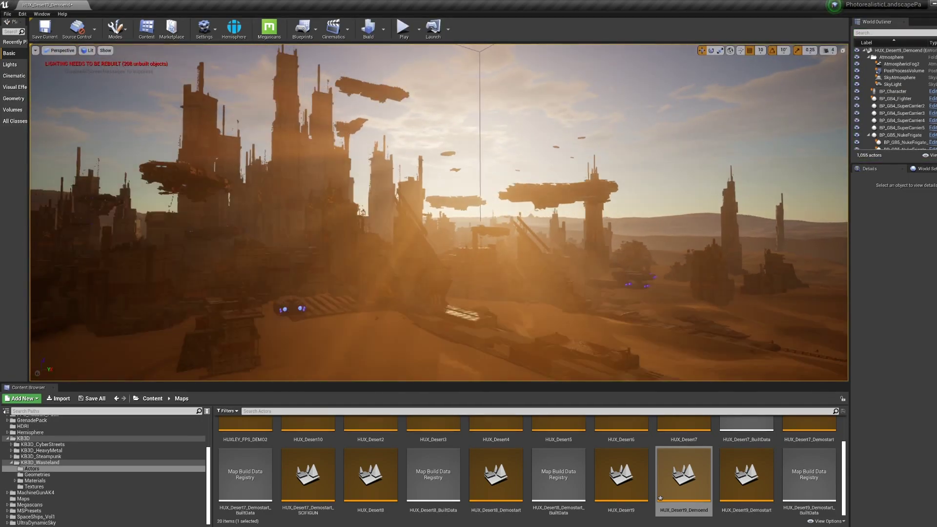
# Fly the editor camera sideways around the outskirts to examine the skyline, flying ships and sun rays.
pyautogui.press('a')
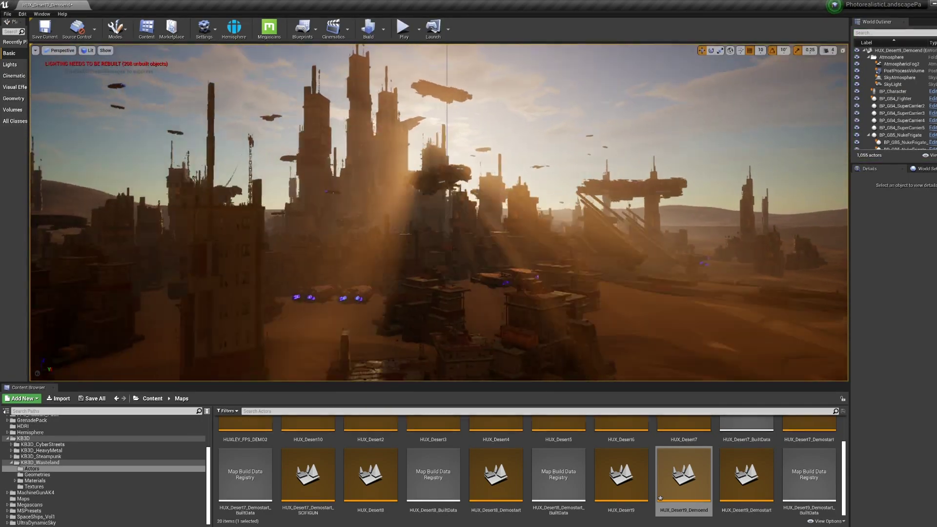
pyautogui.press('a')
pyautogui.press('a')
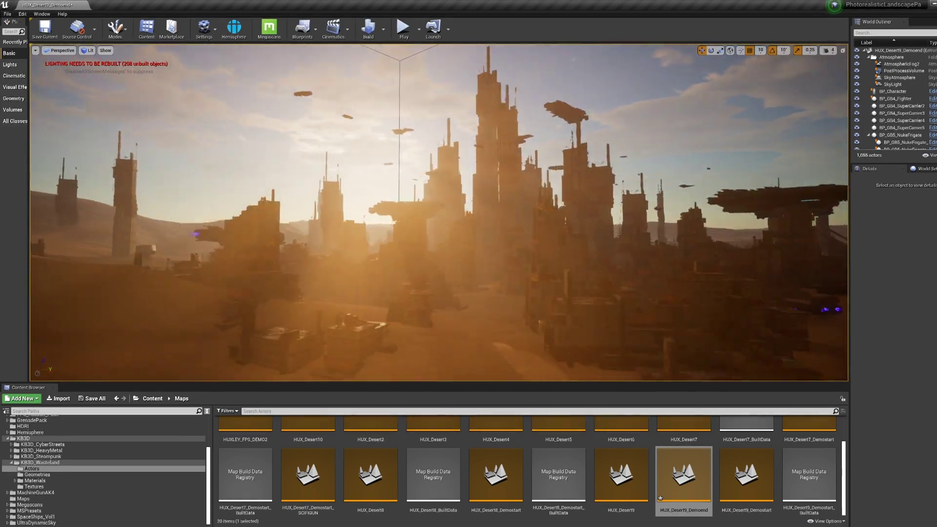
pyautogui.press('d')
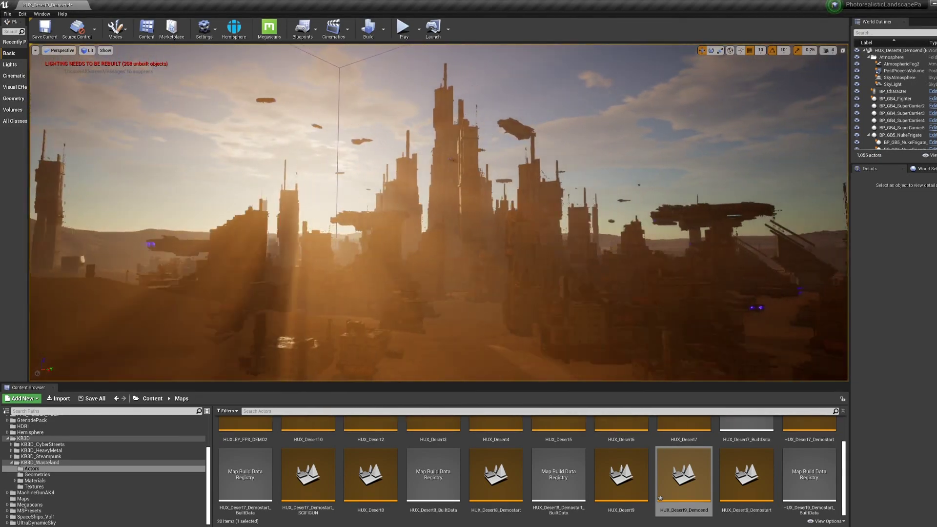
pyautogui.press('d')
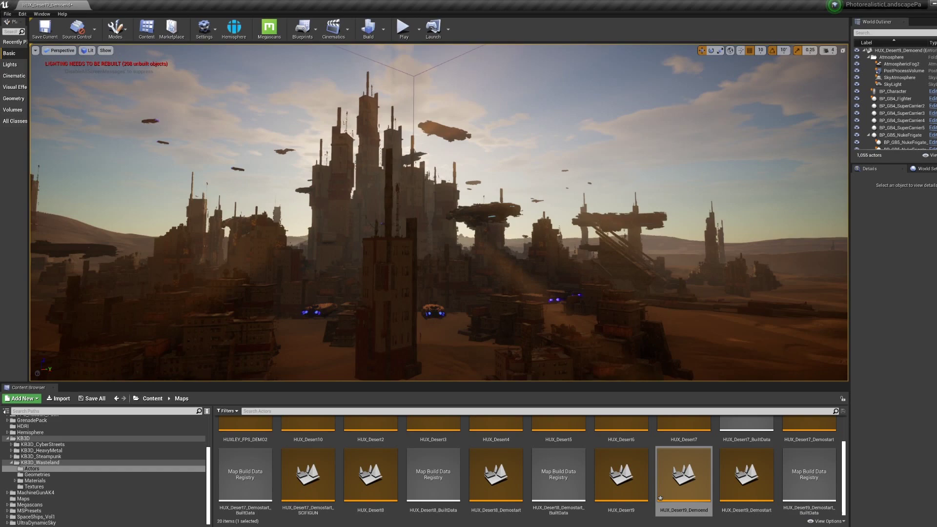
pyautogui.press('d')
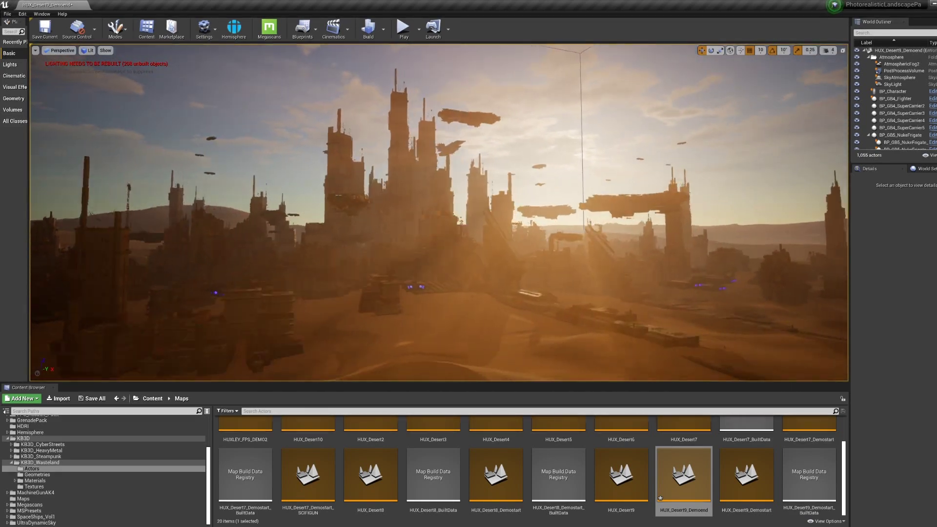
# Play the level again and walk from the open dunes past the wreckage and low structures toward the sunlit towers.
pyautogui.hotkey('alt', 'p')
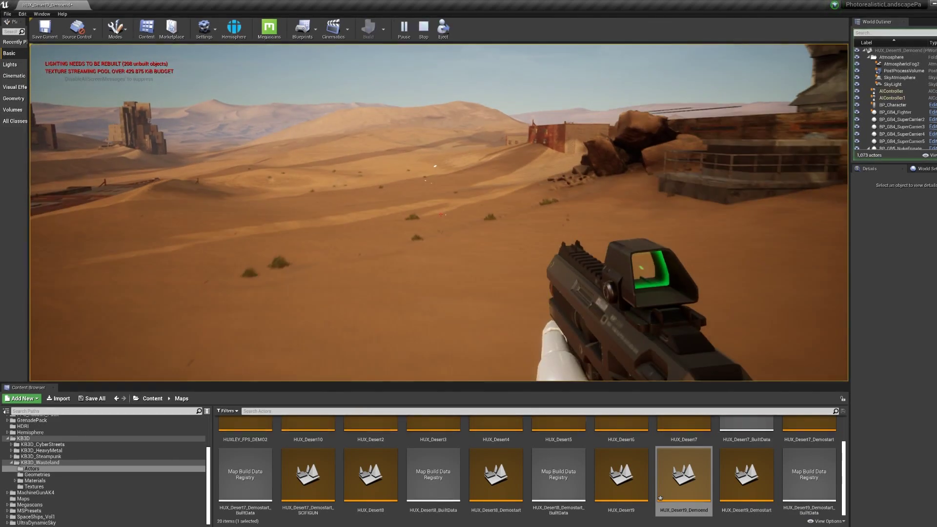
pyautogui.press('w')
pyautogui.press('w')
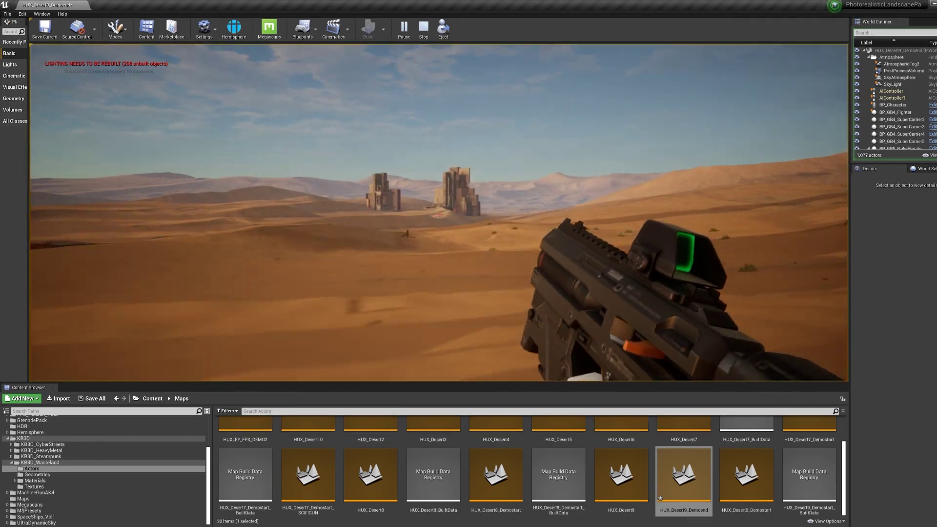
pyautogui.press('w')
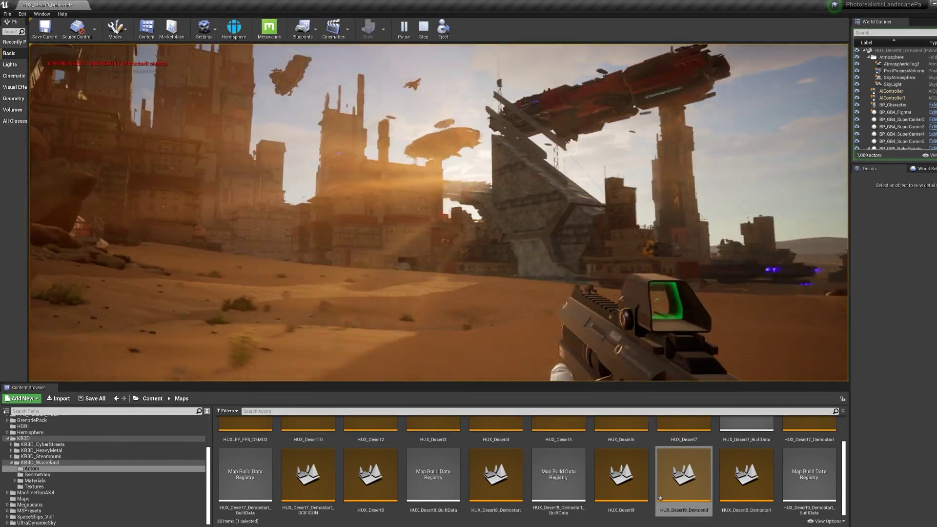
pyautogui.press('w')
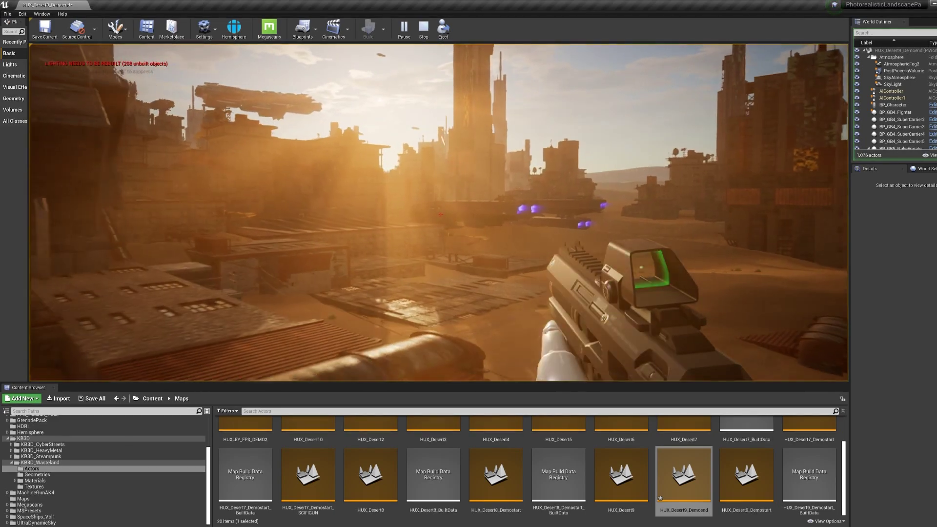
pyautogui.press('w')
pyautogui.press('w')
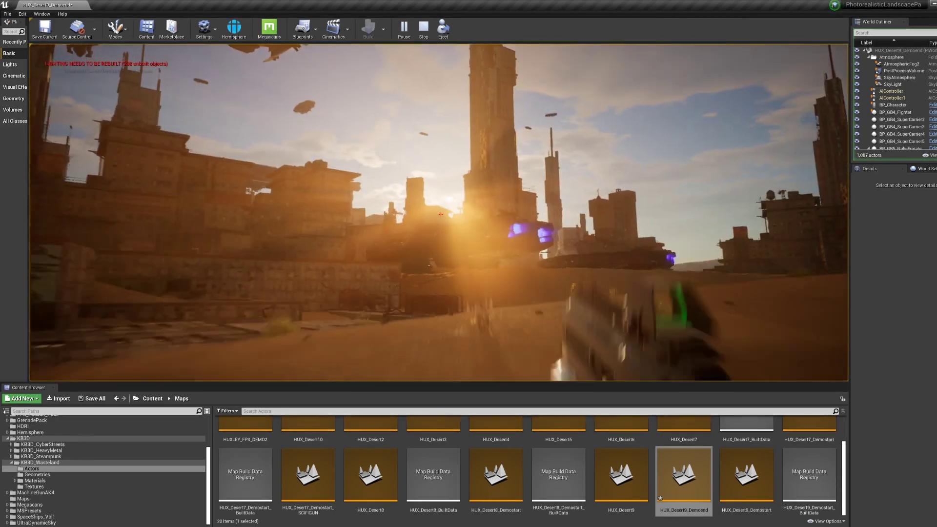
pyautogui.press('w')
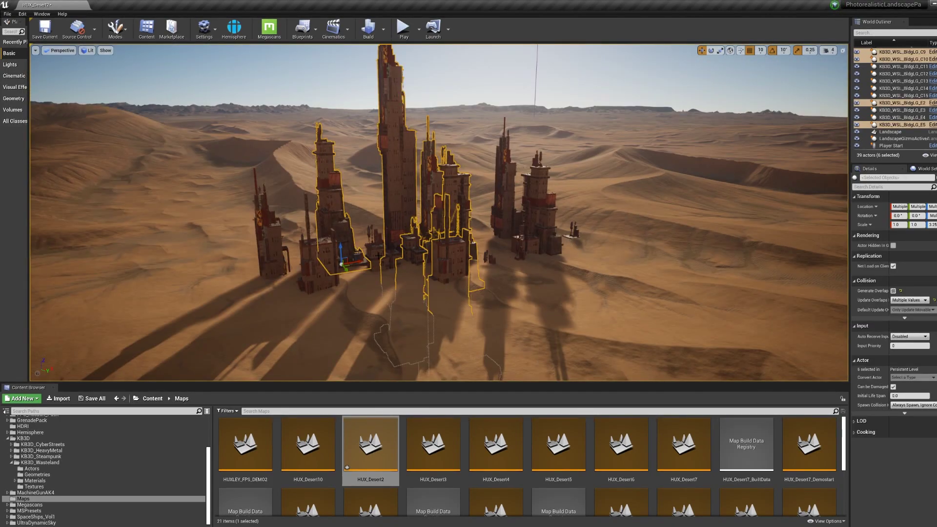
# Duplicate the selected group of six buildings and move the copies to fill out the tower cluster.
pyautogui.hotkey('ctrl', 'w')
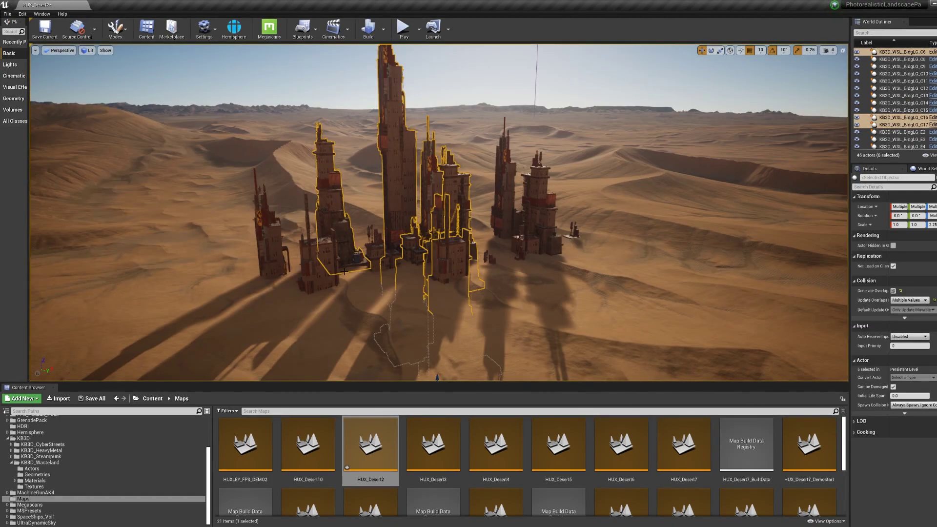
pyautogui.press('s')
pyautogui.moveTo(345, 274)
pyautogui.mouseDown(button='right')
pyautogui.moveTo(352, 292)
pyautogui.moveTo(355, 273)
pyautogui.mouseUp(button='right')
pyautogui.moveTo(431, 364); pyautogui.dragTo(460, 380)
pyautogui.moveTo(460, 313); pyautogui.dragTo(457, 346, button='right')
pyautogui.moveTo(477, 341); pyautogui.dragTo(400, 235)
# Duplicate the six-building group twice more, rotate the latest copies about the vertical axis and reposition them at the cluster's edge.
pyautogui.hotkey('ctrl', 'w')
pyautogui.hotkey('ctrl', 'w')
pyautogui.click(712, 50)
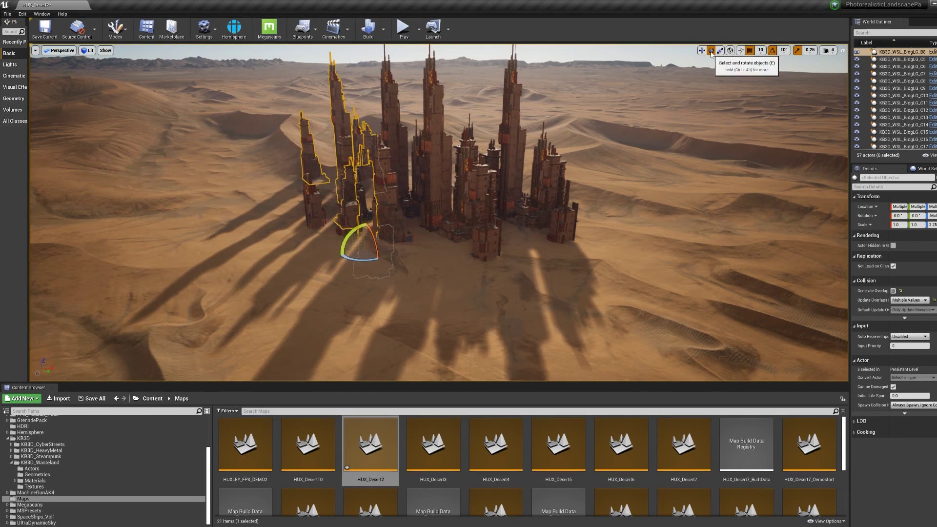
pyautogui.moveTo(361, 260); pyautogui.dragTo(417, 253)
pyautogui.press('w')
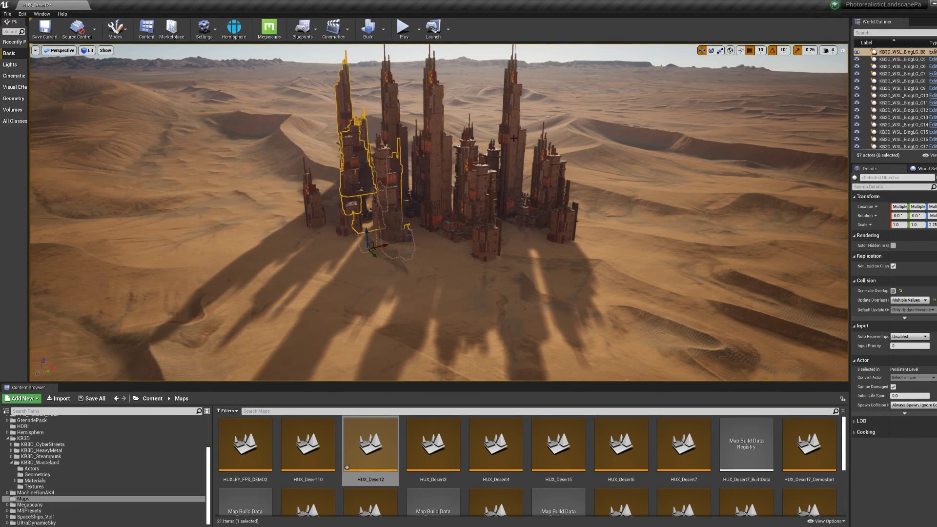
pyautogui.moveTo(342, 244); pyautogui.dragTo(310, 251)
# Copy one tall tower from the cluster out onto the open sand in the right foreground.
pyautogui.press('a')
pyautogui.moveTo(310, 251); pyautogui.dragTo(440, 254, button='right')
pyautogui.click(476, 200)
pyautogui.click(436, 166)
pyautogui.keyDown('alt'); pyautogui.moveTo(452, 287); pyautogui.dragTo(666, 308); pyautogui.keyUp('alt')
pyautogui.press('d')
pyautogui.moveTo(666, 308); pyautogui.dragTo(522, 307, button='right')
# Select three smaller buildings in the cluster and copy them to the left foreground of the city.
pyautogui.click(537, 195)
pyautogui.moveTo(586, 176); pyautogui.dragTo(465, 177, button='right')
pyautogui.keyDown('ctrl'); pyautogui.click(465, 177); pyautogui.keyUp('ctrl')
pyautogui.click(530, 205)
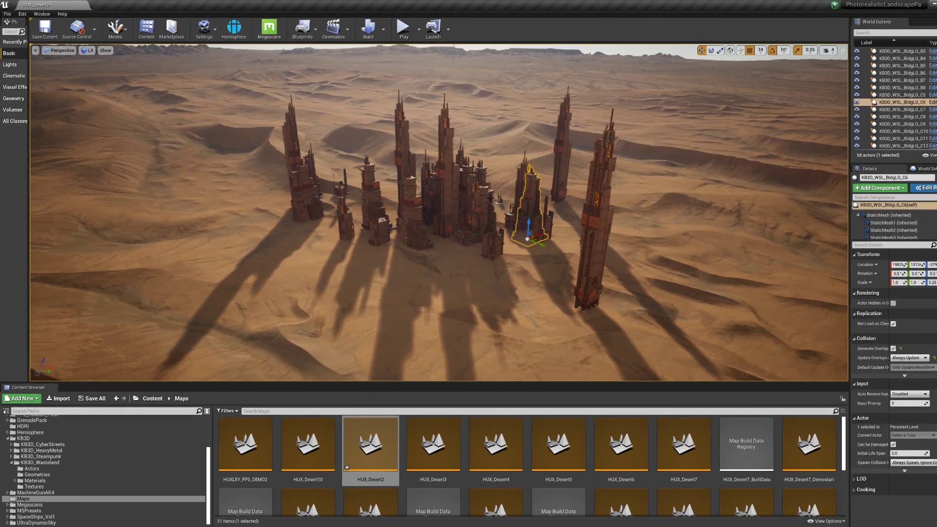
pyautogui.keyDown('ctrl'); pyautogui.click(466, 188); pyautogui.keyUp('ctrl')
pyautogui.keyDown('ctrl'); pyautogui.click(483, 210); pyautogui.keyUp('ctrl')
pyautogui.keyDown('alt'); pyautogui.moveTo(493, 252); pyautogui.dragTo(197, 291); pyautogui.keyUp('alt')
# Move the three copied buildings from the left foreground closer to the central cluster.
pyautogui.click(711, 50)
pyautogui.click(702, 50)
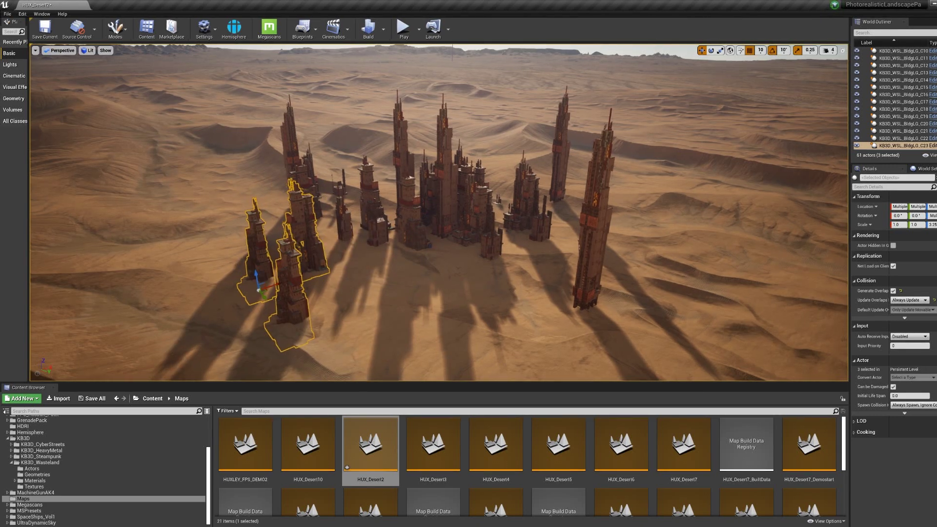
pyautogui.moveTo(263, 289); pyautogui.dragTo(356, 257)
pyautogui.moveTo(355, 257); pyautogui.dragTo(391, 261, button='right')
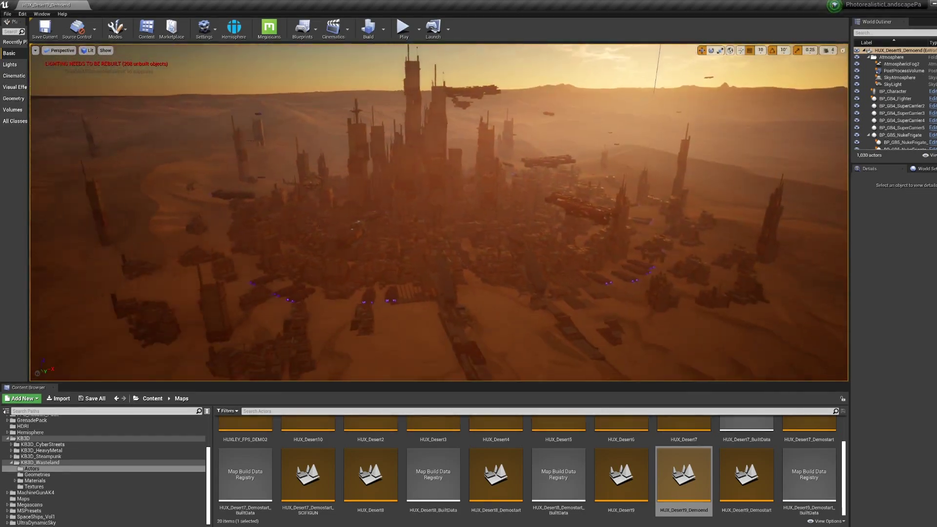
# Examine the HUX_Desert9_Demoend city with the editor camera and in a short first-person play session.
pyautogui.moveTo(439, 213); pyautogui.dragTo(432, 237, button='right')
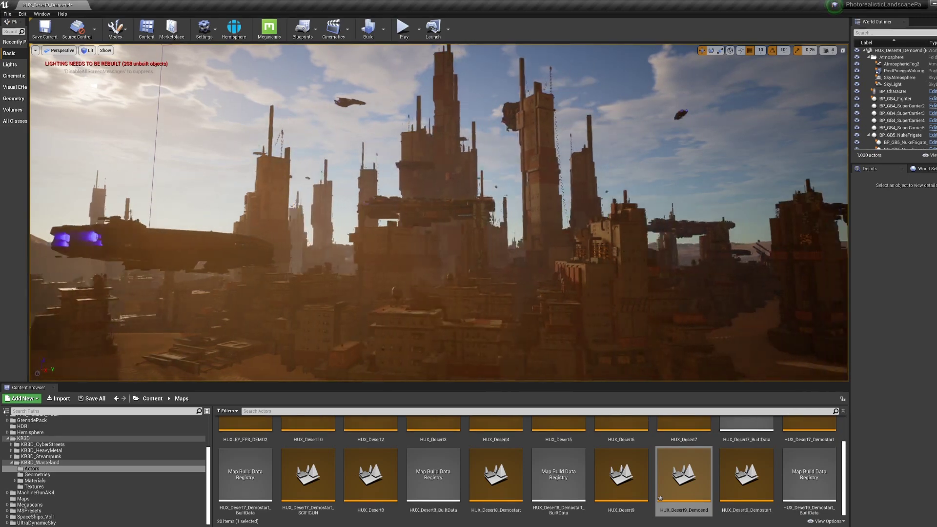
pyautogui.hotkey('alt', 'p')
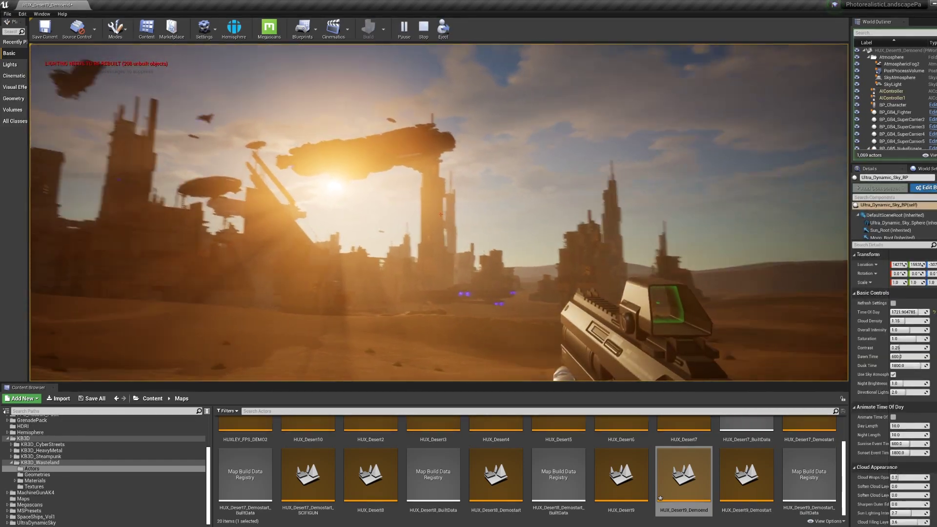
pyautogui.press('Escape')
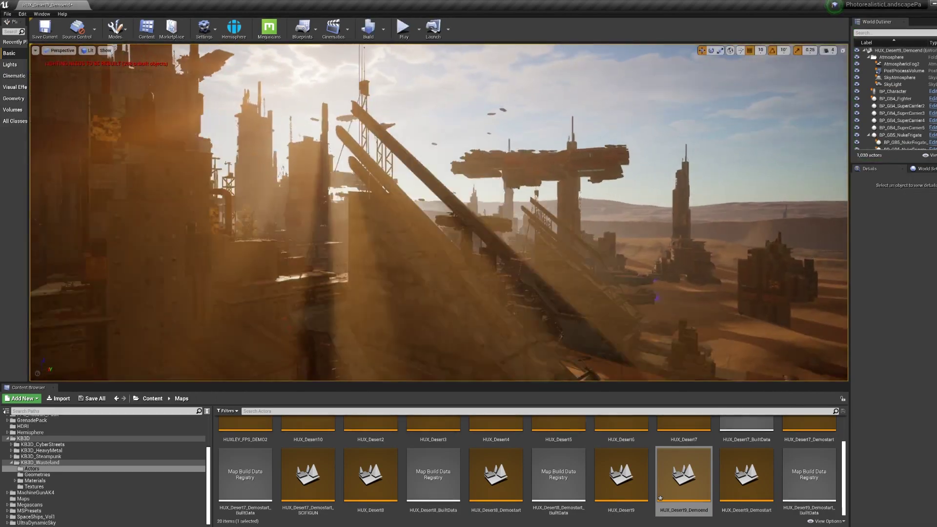
pyautogui.press('s')
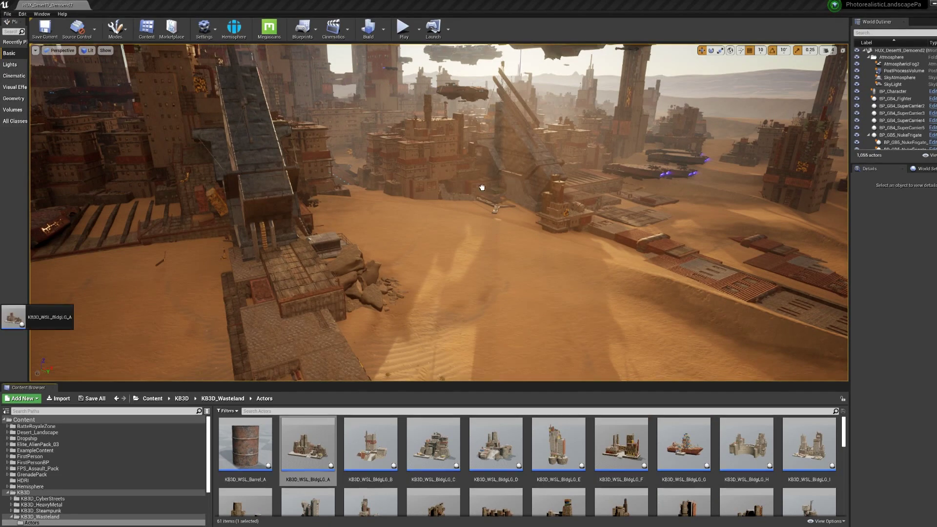
# Place the KB3D_WSL_BldgLG_A, KB3D_WSL_BldgLG_E and KB3D_WSL_BldgLG_C buildings on the open sand beside the stone walkway.
pyautogui.moveTo(482, 187); pyautogui.dragTo(573, 296)
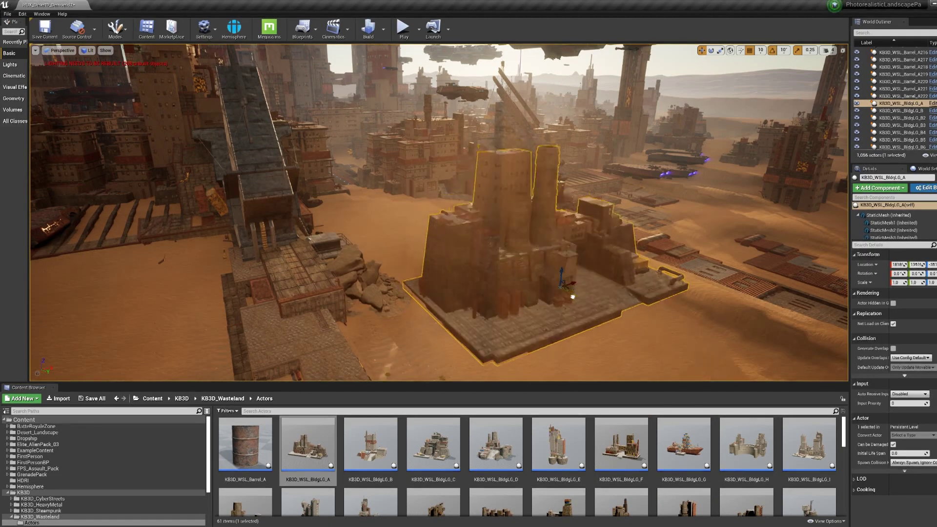
pyautogui.moveTo(558, 445); pyautogui.dragTo(640, 313)
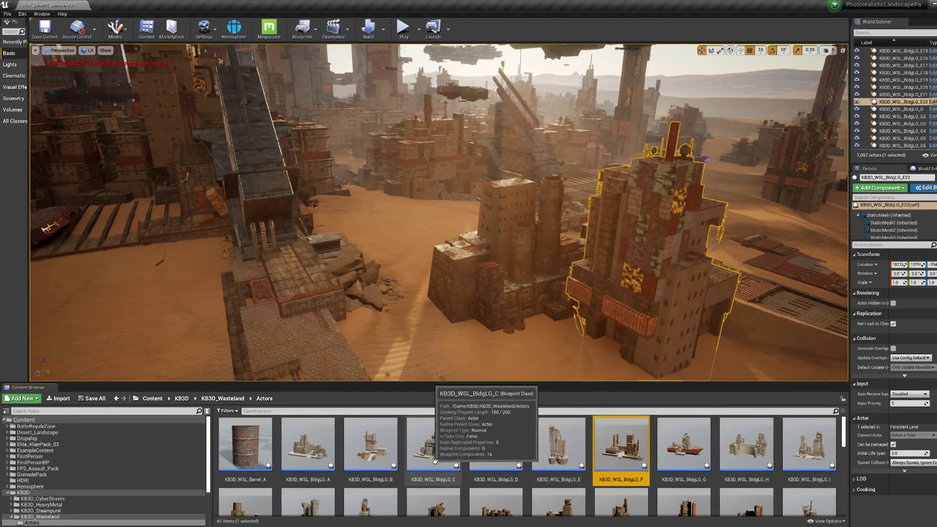
pyautogui.moveTo(433, 444); pyautogui.dragTo(433, 230)
pyautogui.moveTo(460, 267); pyautogui.dragTo(460, 269)
pyautogui.moveTo(461, 269); pyautogui.dragTo(434, 268, button='right')
# Move the KB3D_WSL_BldgLG_E tower across the walkway onto the sand on its left side.
pyautogui.click(612, 294)
pyautogui.moveTo(612, 295); pyautogui.dragTo(611, 334, button='right')
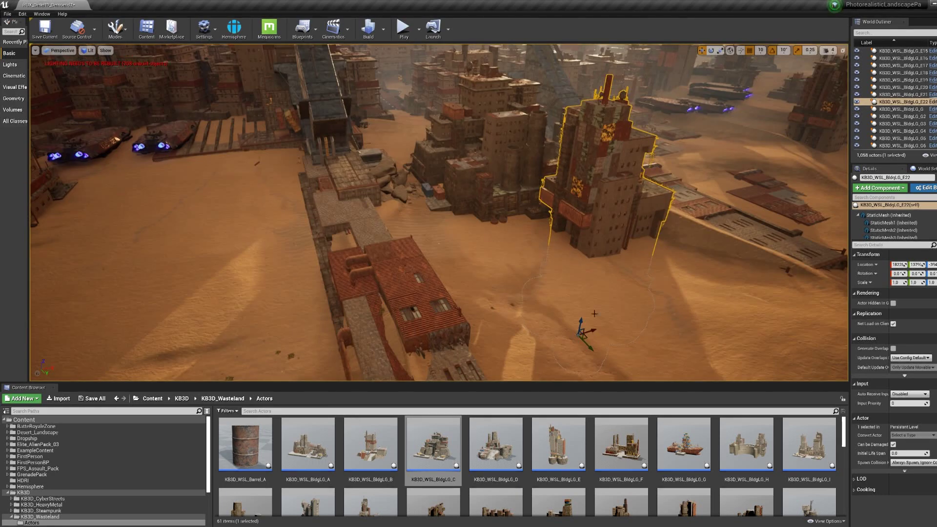
pyautogui.moveTo(583, 318); pyautogui.dragTo(266, 364)
pyautogui.moveTo(266, 364); pyautogui.dragTo(266, 378, button='right')
pyautogui.moveTo(242, 354); pyautogui.dragTo(253, 297)
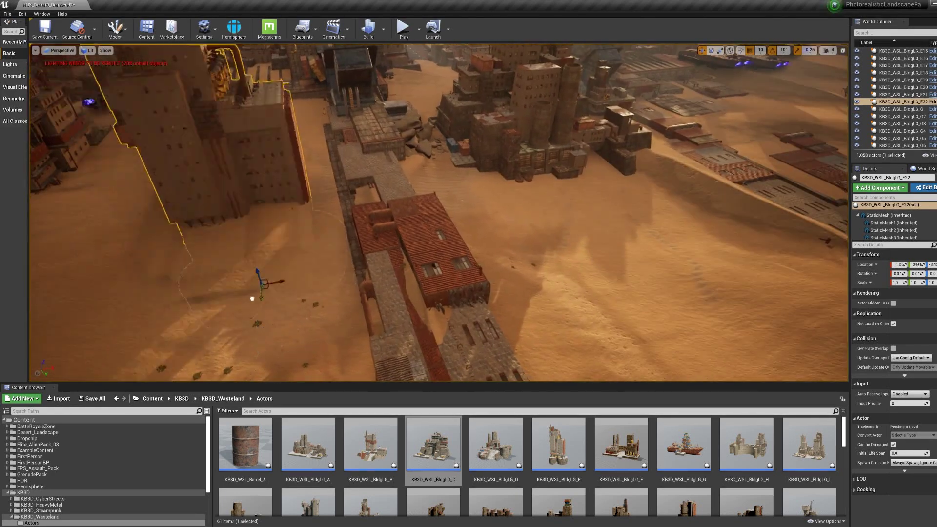
pyautogui.moveTo(253, 297); pyautogui.dragTo(245, 244, button='right')
# Place a KB3D_WSL_BldgLG_B building on the sand and extend the row behind it with copies of the KB3D_WSL_BldgLG_C block.
pyautogui.moveTo(371, 445); pyautogui.dragTo(689, 307)
pyautogui.click(514, 233)
pyautogui.keyDown('alt'); pyautogui.moveTo(507, 272); pyautogui.dragTo(451, 238); pyautogui.keyUp('alt')
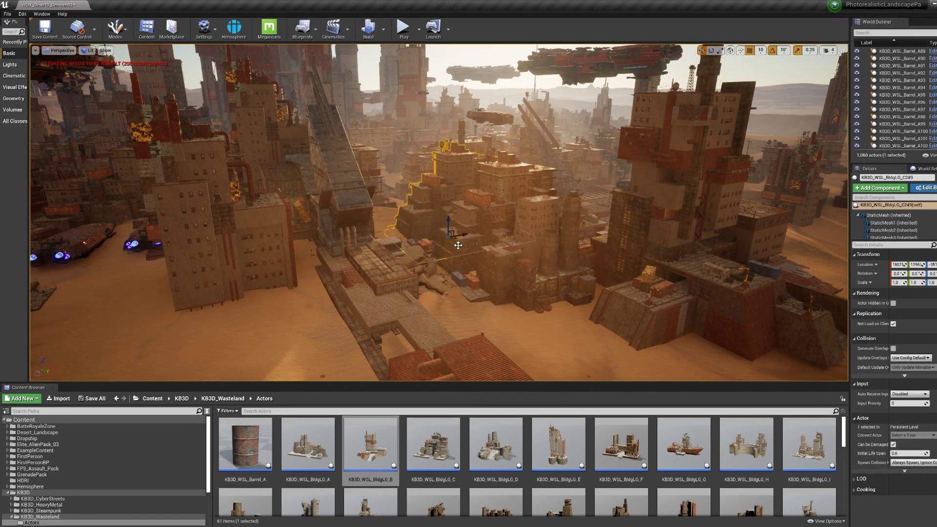
pyautogui.keyDown('ctrl'); pyautogui.click(508, 244); pyautogui.keyUp('ctrl')
pyautogui.keyDown('alt'); pyautogui.moveTo(508, 272); pyautogui.dragTo(401, 215); pyautogui.keyUp('alt')
pyautogui.moveTo(400, 215); pyautogui.dragTo(359, 218, button='right')
# Select the six newly placed buildings on both sides of the walkway and copy the group outward over the foreground sand.
pyautogui.click(340, 214)
pyautogui.keyDown('ctrl'); pyautogui.click(581, 205); pyautogui.keyUp('ctrl')
pyautogui.keyDown('ctrl'); pyautogui.click(485, 207); pyautogui.keyUp('ctrl')
pyautogui.keyDown('ctrl'); pyautogui.click(510, 210); pyautogui.keyUp('ctrl')
pyautogui.keyDown('ctrl'); pyautogui.click(454, 195); pyautogui.keyUp('ctrl')
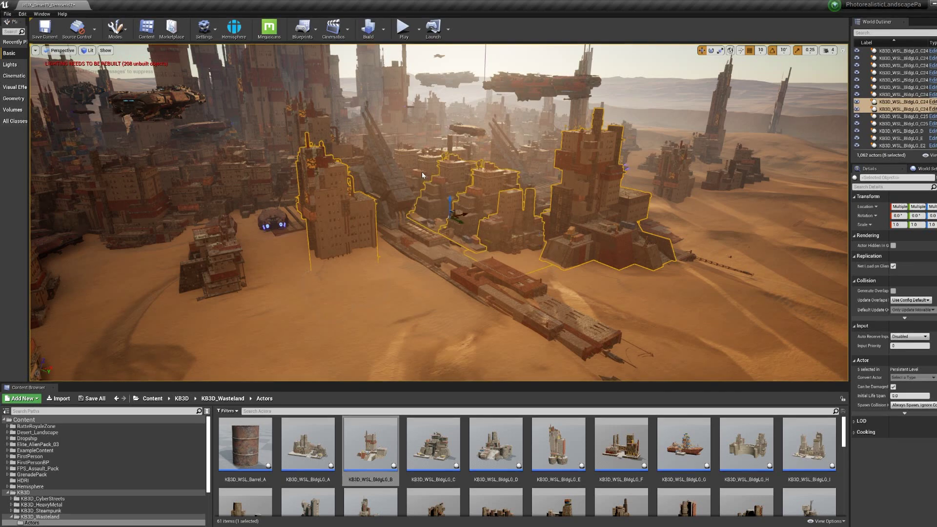
pyautogui.keyDown('ctrl'); pyautogui.click(441, 198); pyautogui.keyUp('ctrl')
pyautogui.keyDown('alt'); pyautogui.moveTo(476, 235); pyautogui.dragTo(677, 335); pyautogui.keyUp('alt')
pyautogui.moveTo(677, 335); pyautogui.dragTo(691, 361, button='right')
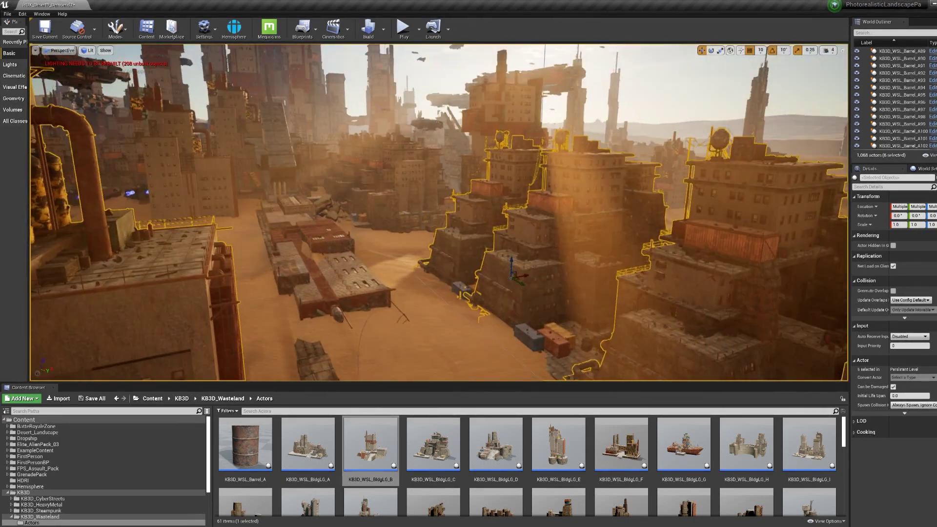
# Place another KB3D_WSL_BldgLG_B tower near the tall outskirts towers and move it left across the sand.
pyautogui.click(404, 28)
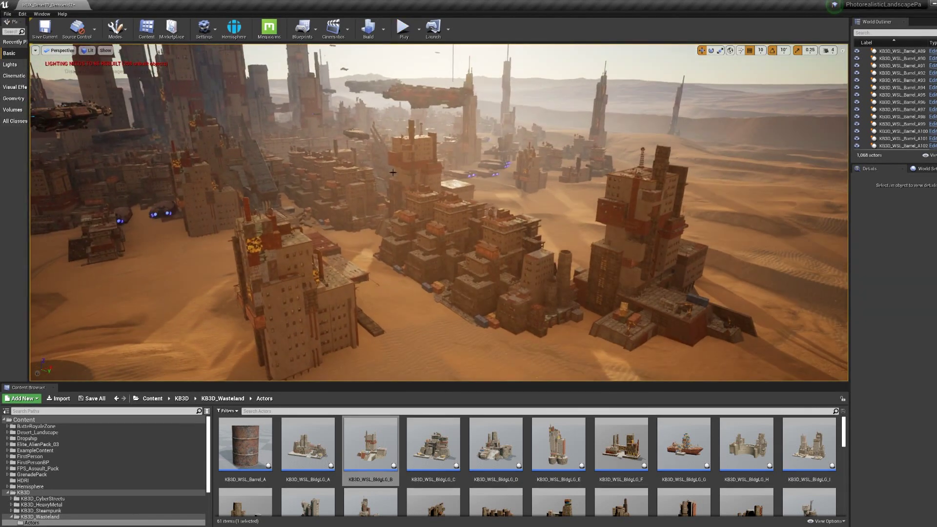
pyautogui.click(419, 205)
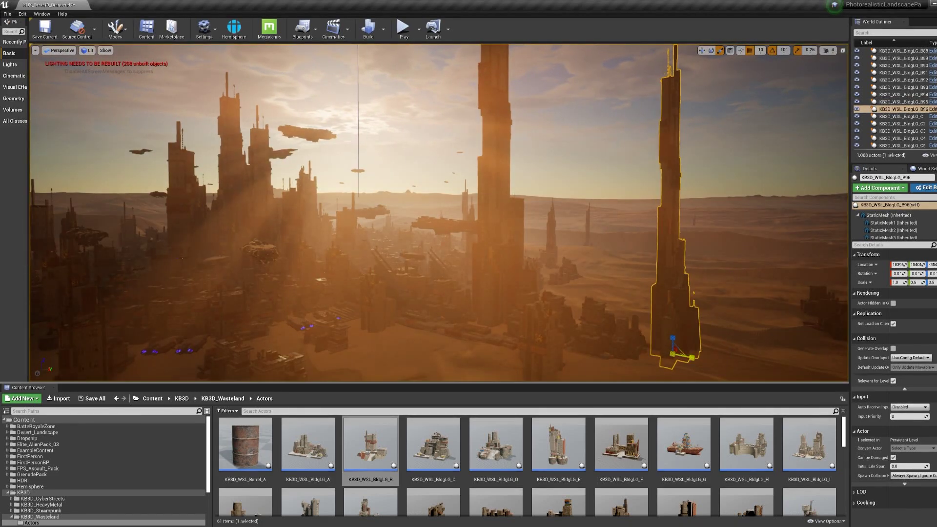
pyautogui.moveTo(371, 444); pyautogui.dragTo(508, 319)
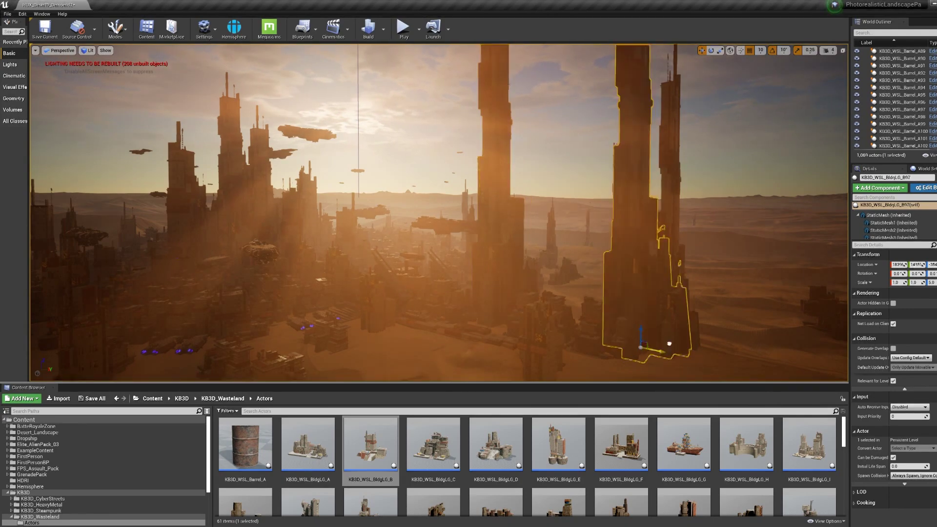
pyautogui.moveTo(633, 344); pyautogui.dragTo(416, 354)
pyautogui.moveTo(416, 353); pyautogui.dragTo(372, 371, button='right')
# Add the neighbouring tall towers and small buildings to the selection and copy the group toward the foreground.
pyautogui.keyDown('ctrl'); pyautogui.click(444, 210); pyautogui.keyUp('ctrl')
pyautogui.keyDown('ctrl'); pyautogui.click(565, 239); pyautogui.keyUp('ctrl')
pyautogui.keyDown('ctrl'); pyautogui.click(475, 271); pyautogui.keyUp('ctrl')
pyautogui.keyDown('ctrl'); pyautogui.click(513, 261); pyautogui.keyUp('ctrl')
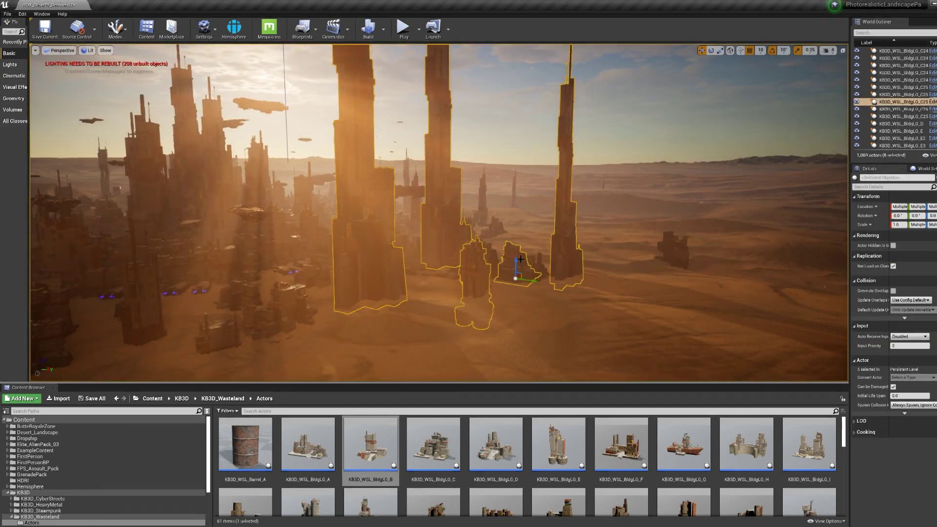
pyautogui.keyDown('ctrl'); pyautogui.click(535, 270); pyautogui.keyUp('ctrl')
pyautogui.keyDown('ctrl'); pyautogui.click(492, 261); pyautogui.keyUp('ctrl')
pyautogui.keyDown('ctrl'); pyautogui.click(456, 255); pyautogui.keyUp('ctrl')
pyautogui.keyDown('alt'); pyautogui.moveTo(483, 274); pyautogui.dragTo(545, 337); pyautogui.keyUp('alt')
pyautogui.moveTo(546, 337); pyautogui.dragTo(460, 327, button='right')
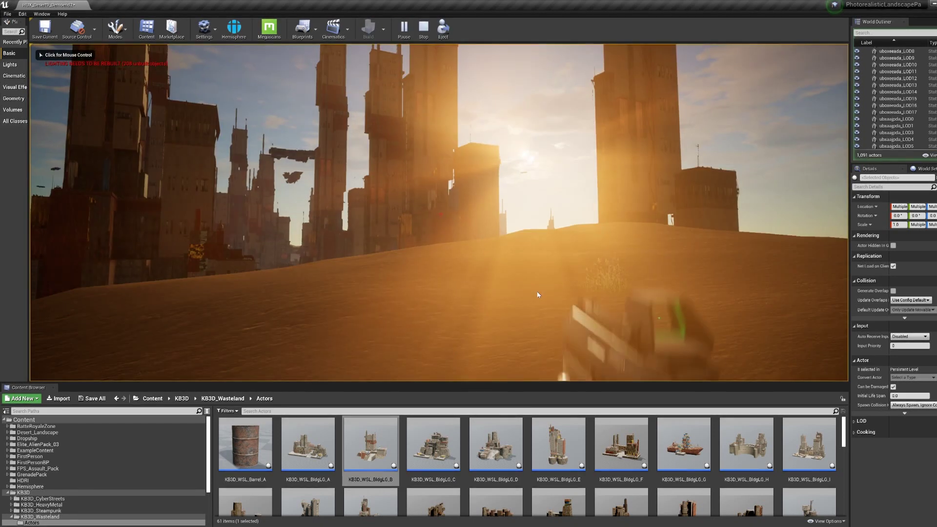
# Walk over the dunes and between the new towers in first person, reloading the rifle, to examine the enlarged city.
pyautogui.click(538, 293)
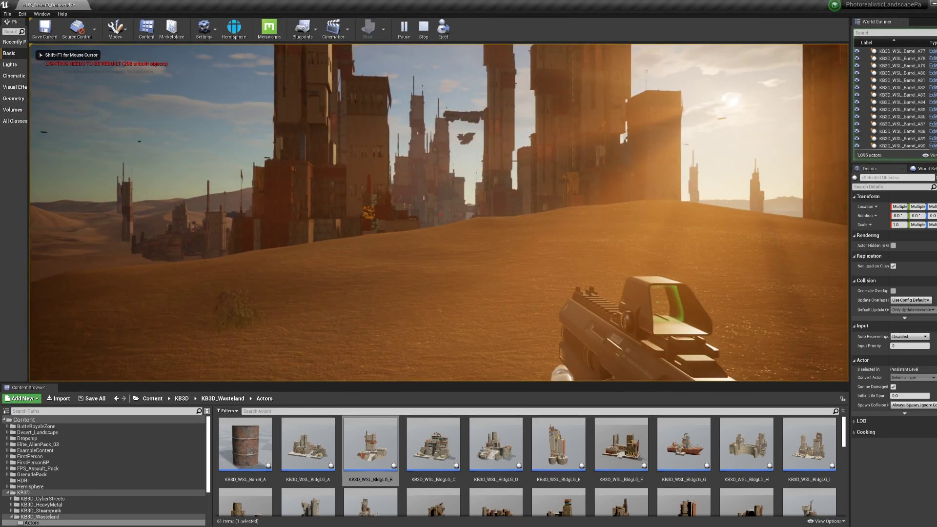
pyautogui.press('w')
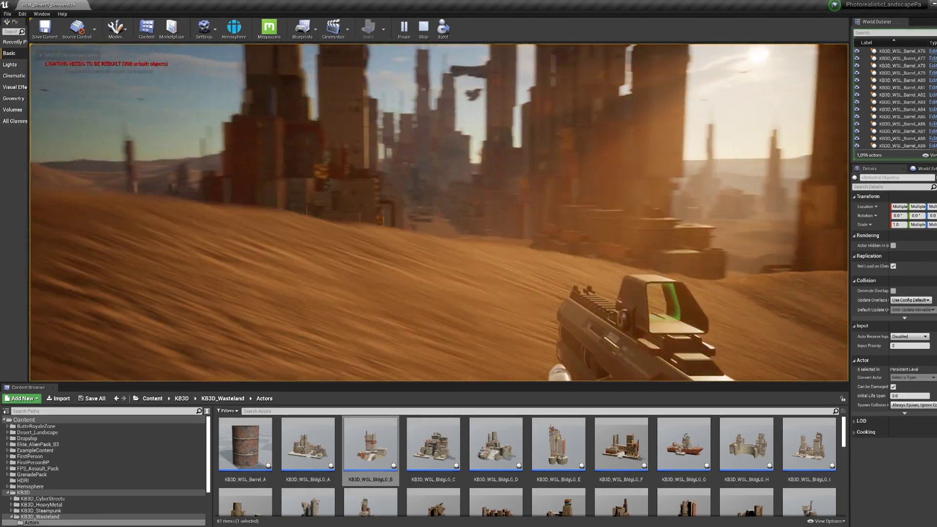
pyautogui.press('w')
pyautogui.press('r')
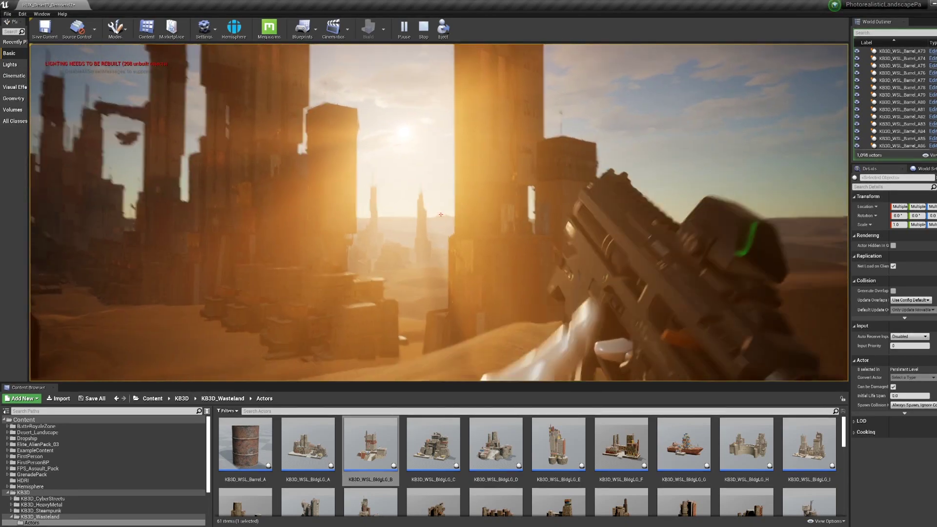
pyautogui.press('w')
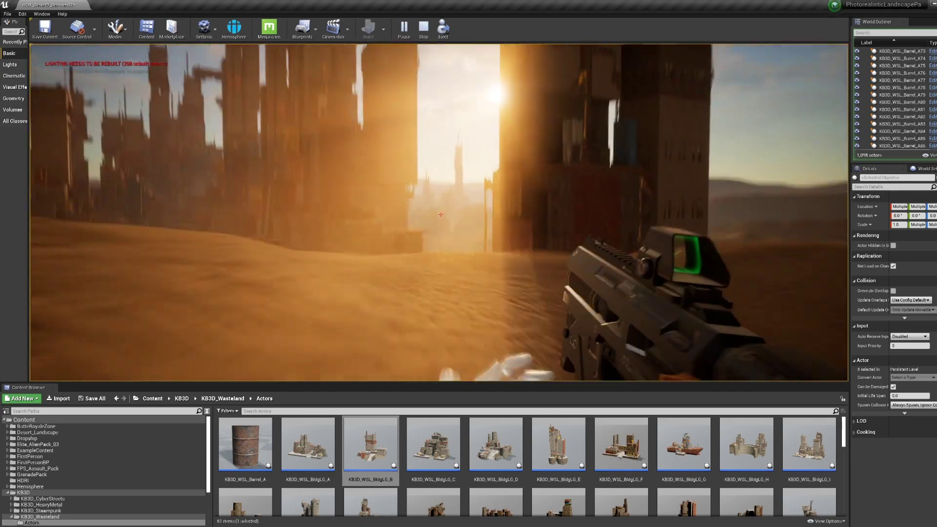
pyautogui.press('w')
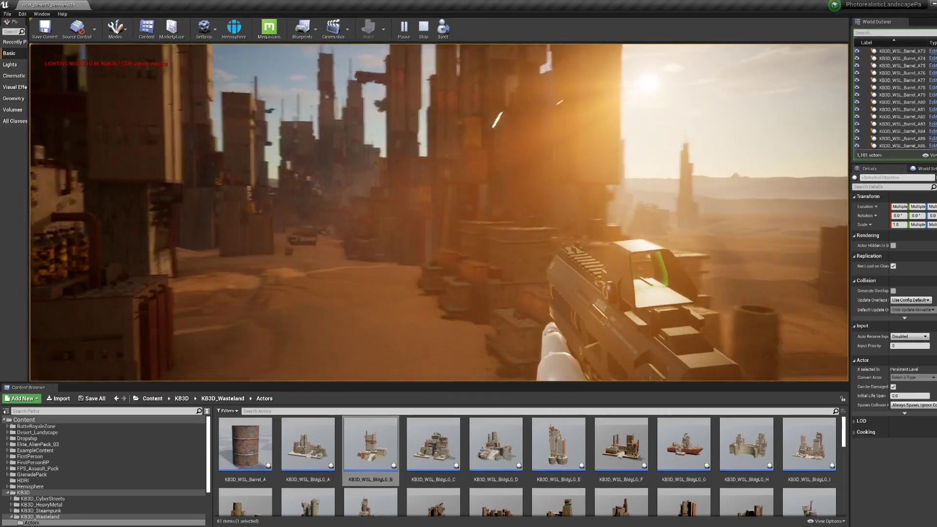
pyautogui.press('w')
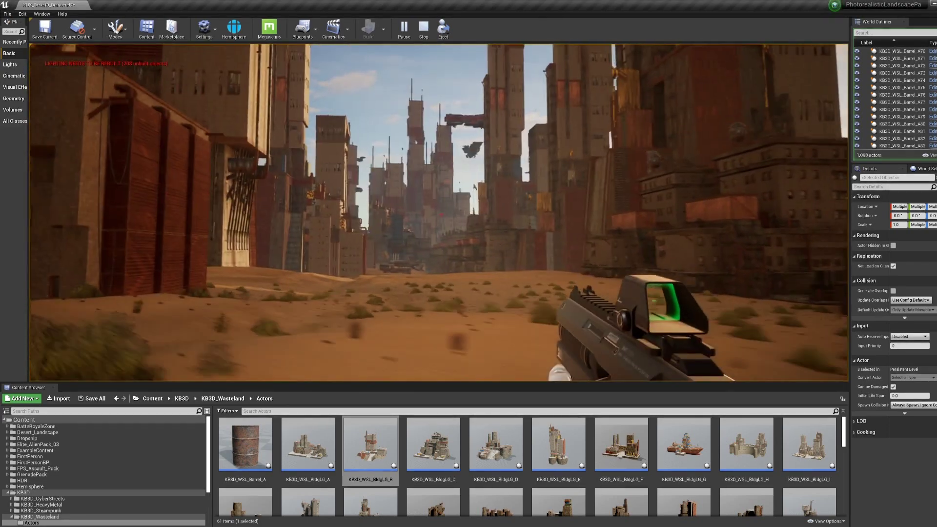
pyautogui.press('w')
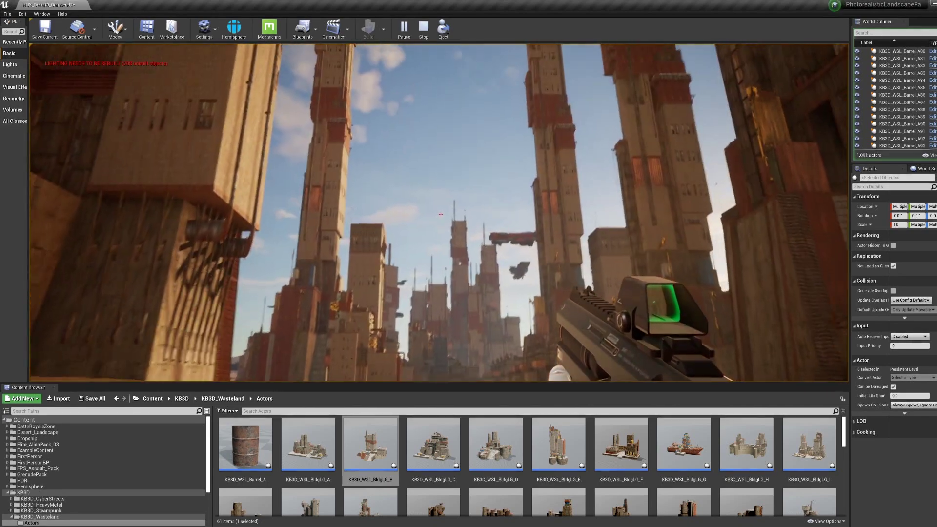
pyautogui.press('w')
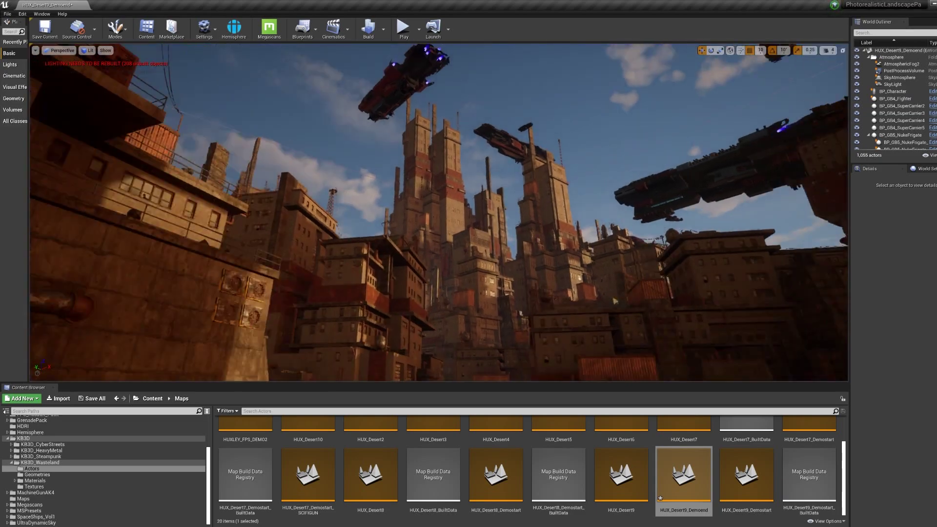
# Look over the skyline and hovering ships with the editor camera, and walk past the new building blocks in first person.
pyautogui.moveTo(615, 301); pyautogui.dragTo(762, 317, button='right')
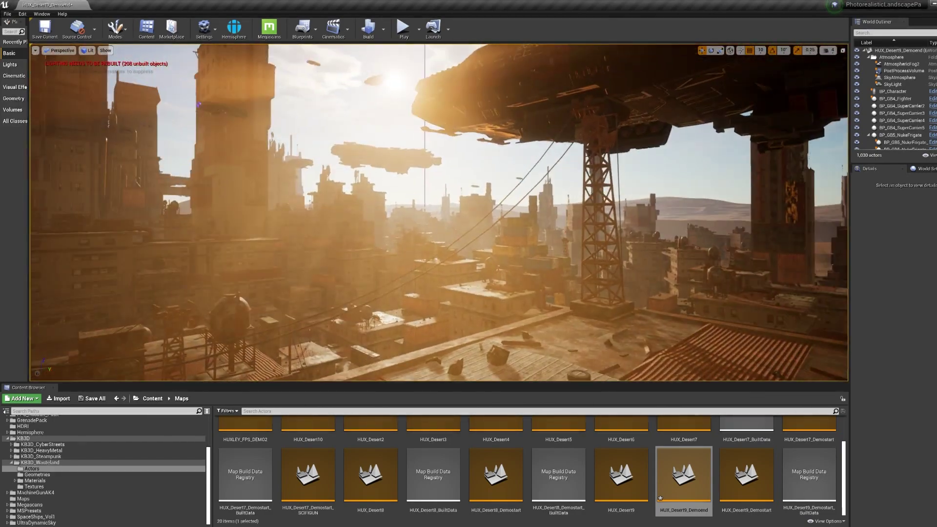
pyautogui.press('d')
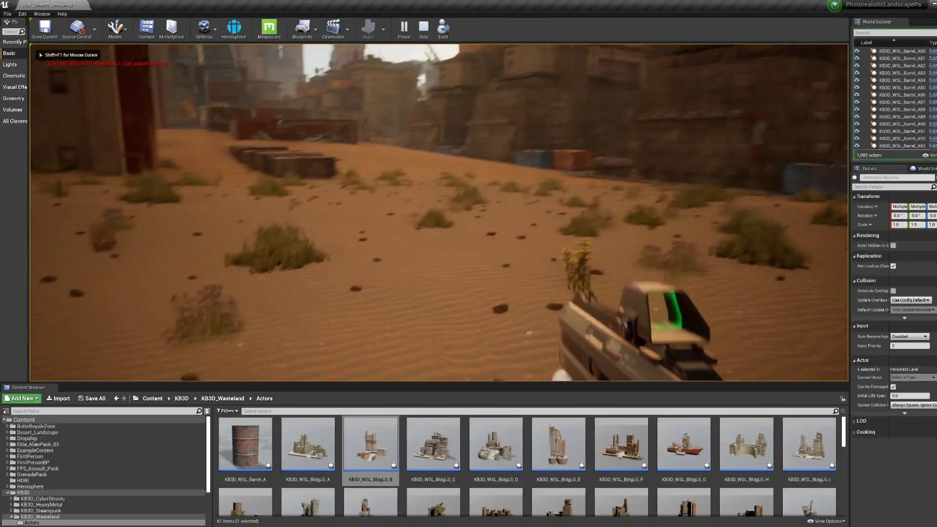
pyautogui.press('w')
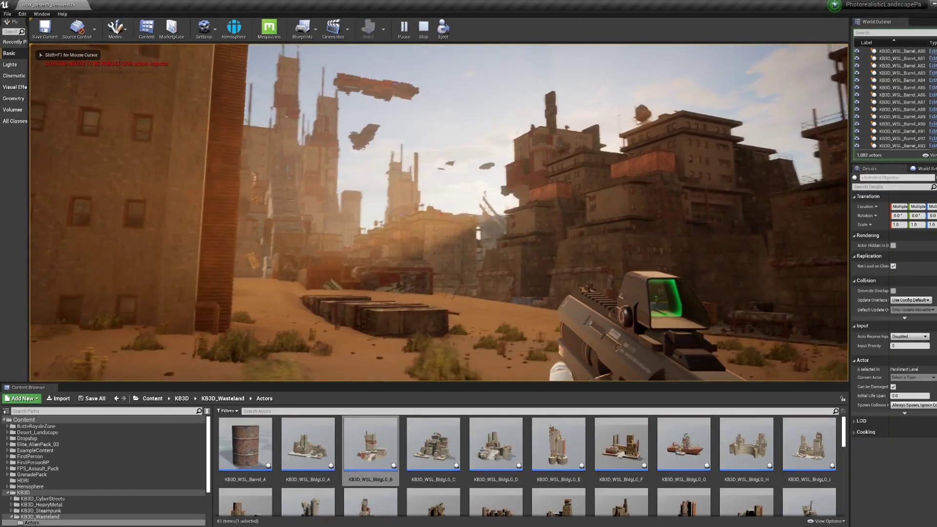
pyautogui.press('d')
pyautogui.press('w')
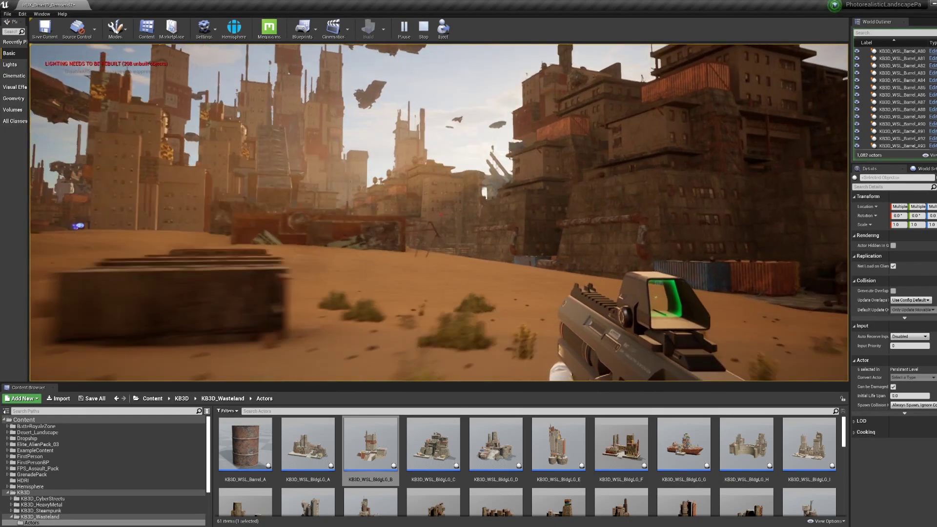